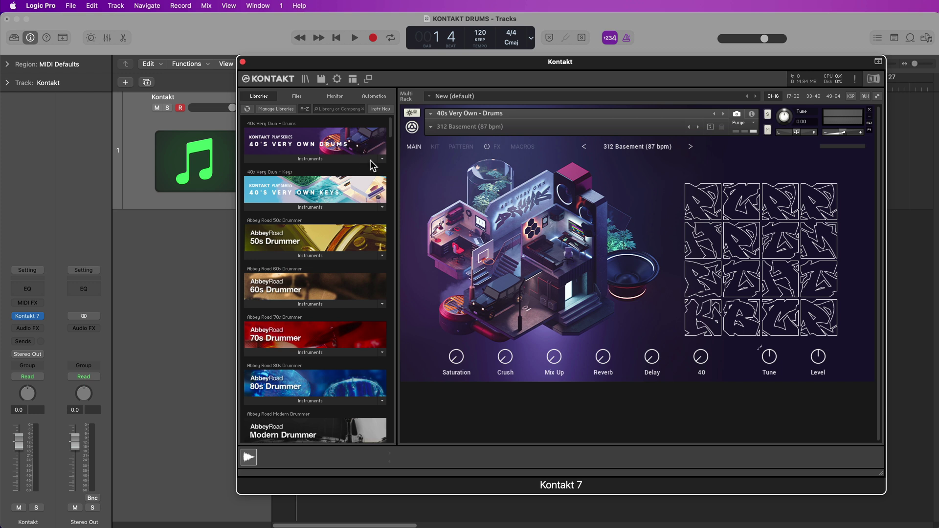
drag(392, 135, 394, 141)
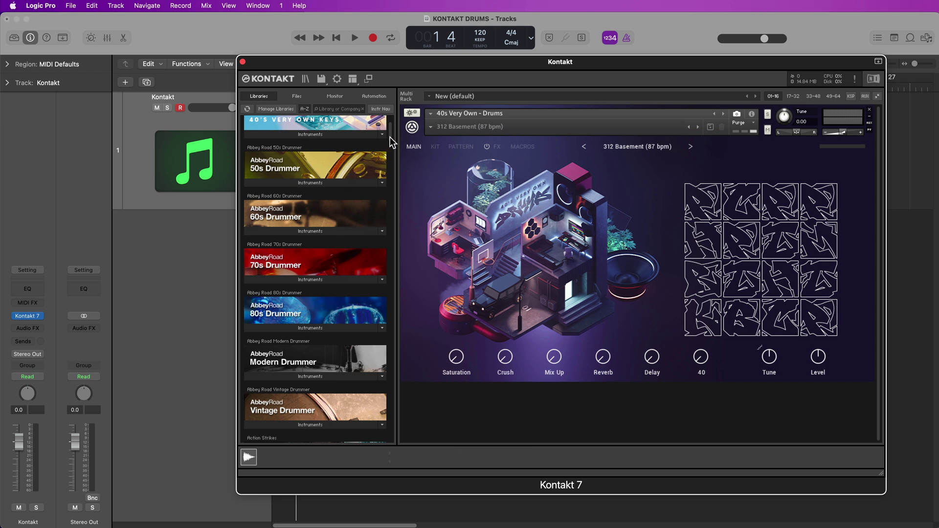
scroll(391, 139, down, 3)
drag(392, 140, 393, 210)
scroll(393, 210, down, 5)
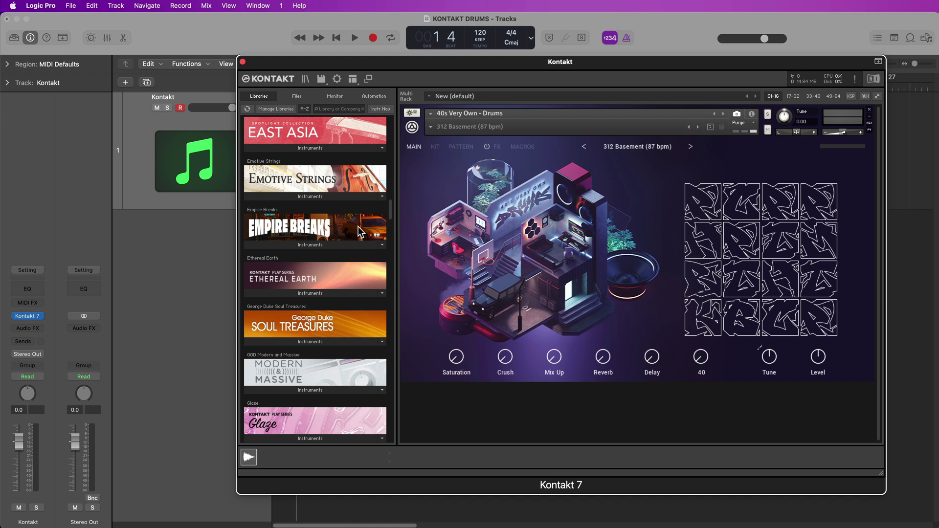
scroll(358, 227, up, 1)
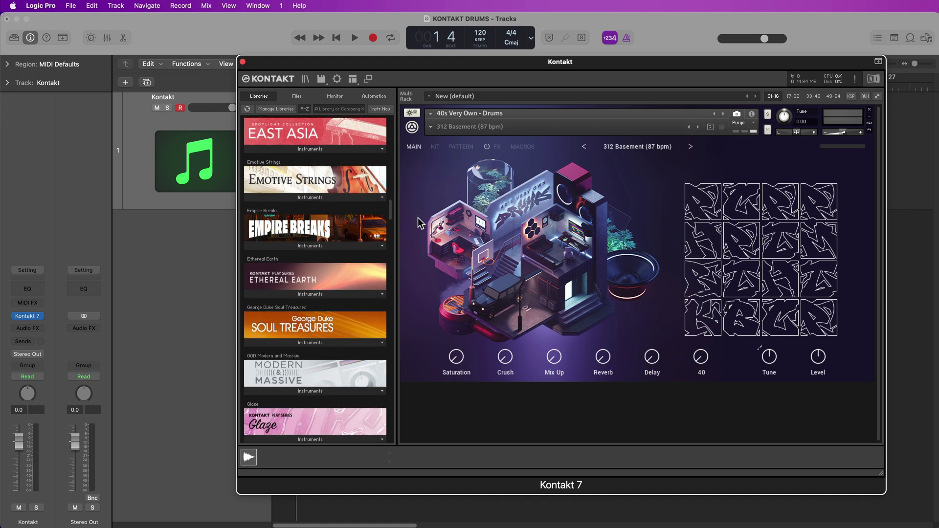
- Hide Kontakt's side pane, keep the 312 Basement snapshot, audition a pad, then close Kontakt
click(351, 80)
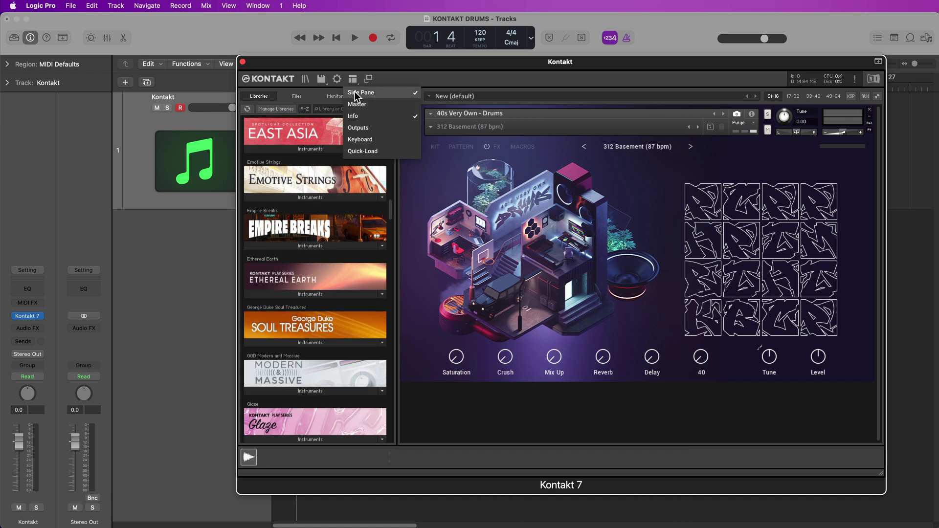
click(356, 93)
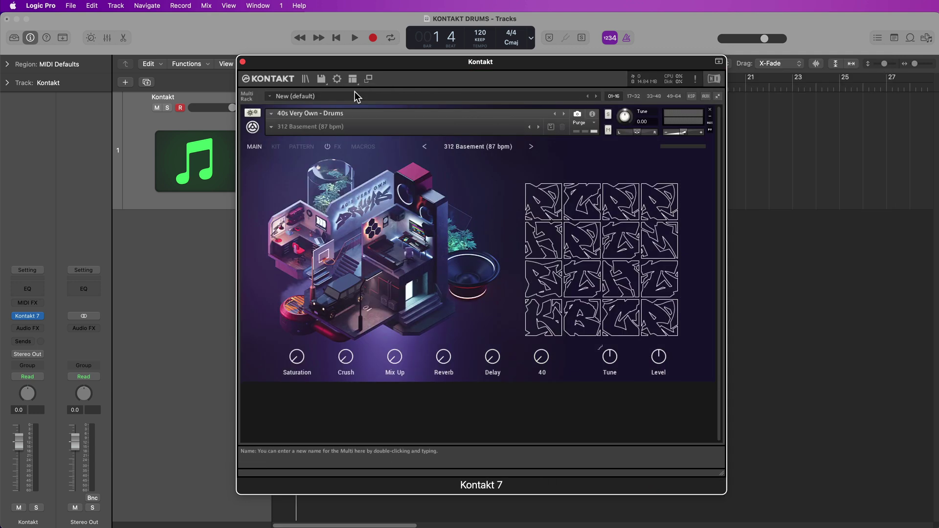
click(272, 127)
click(293, 136)
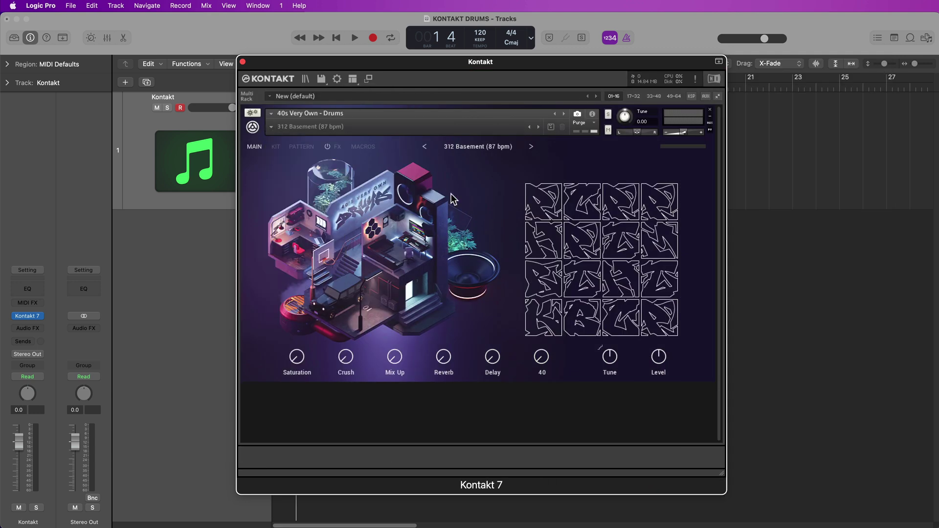
click(547, 321)
click(242, 61)
- Create a pattern region on the Kontakt track, load the Chromatic - 2 Oct template, and enlarge the editor
right_click(283, 119)
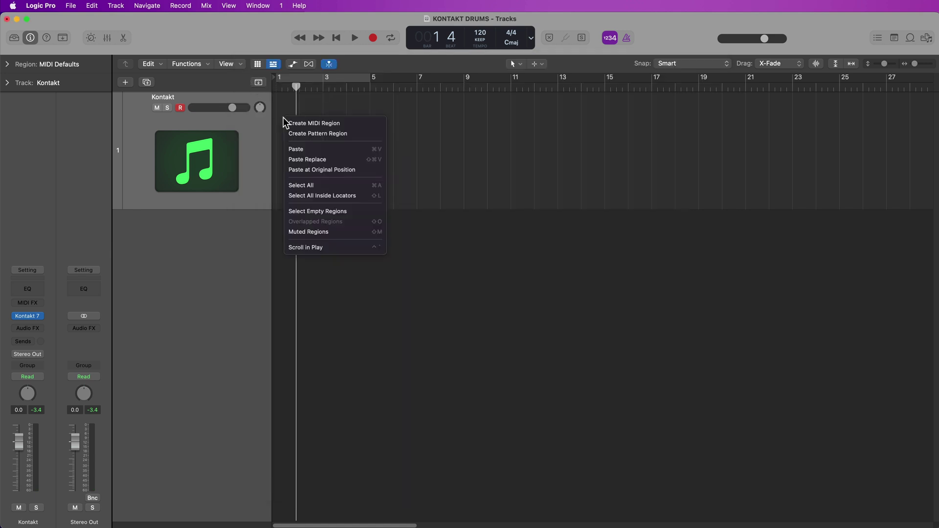
click(360, 133)
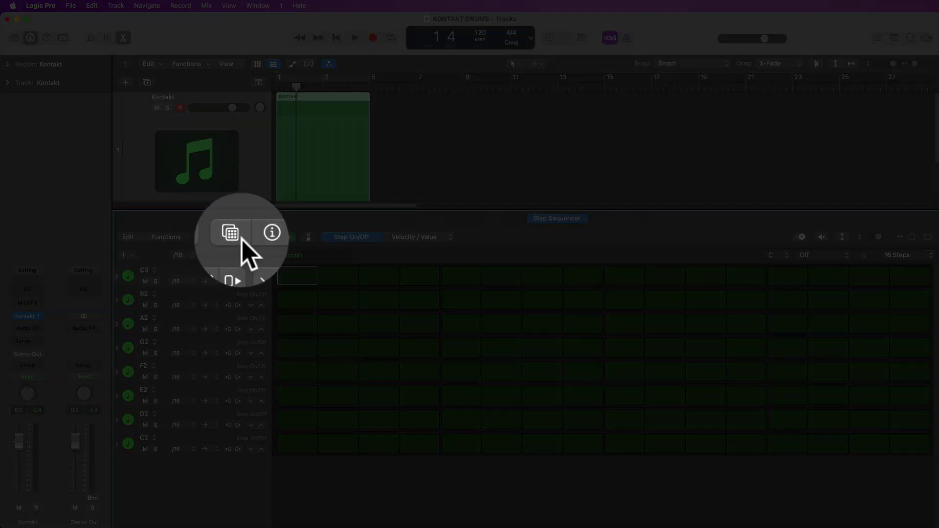
click(239, 238)
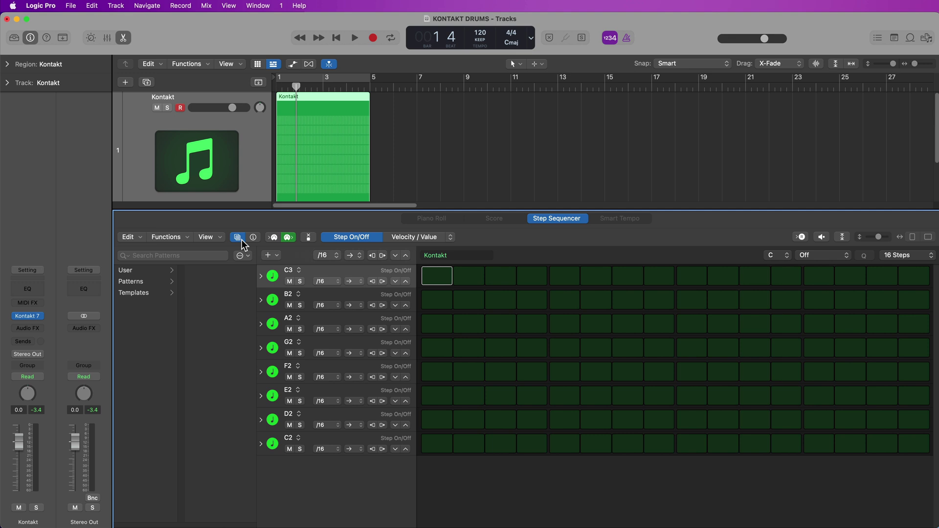
click(152, 292)
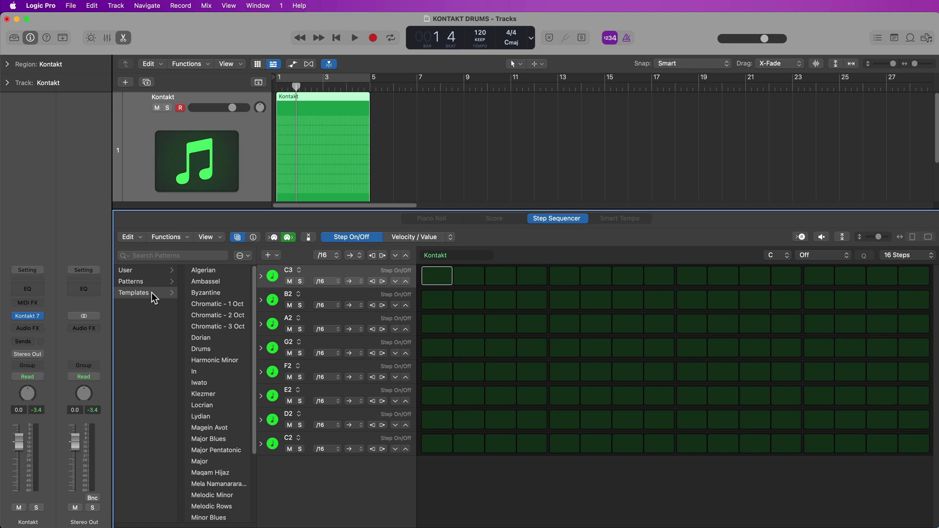
click(213, 317)
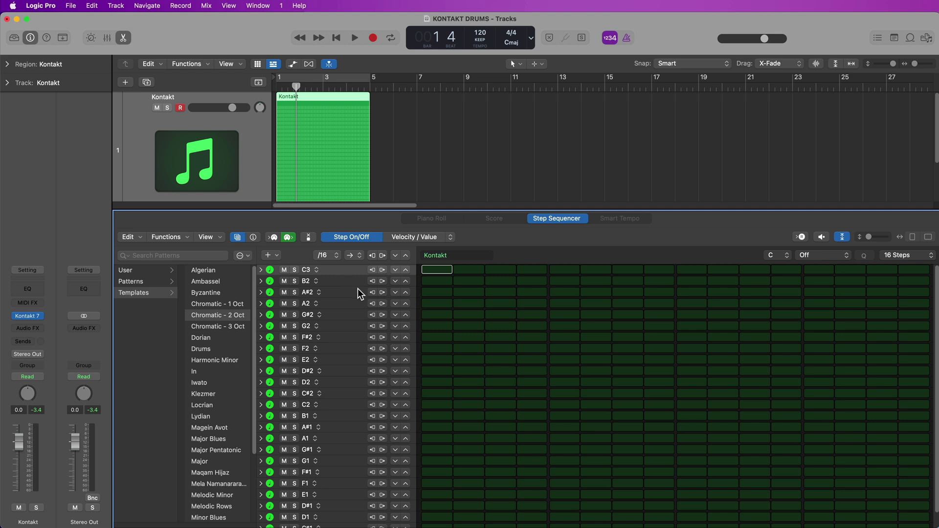
scroll(389, 451, down, 2)
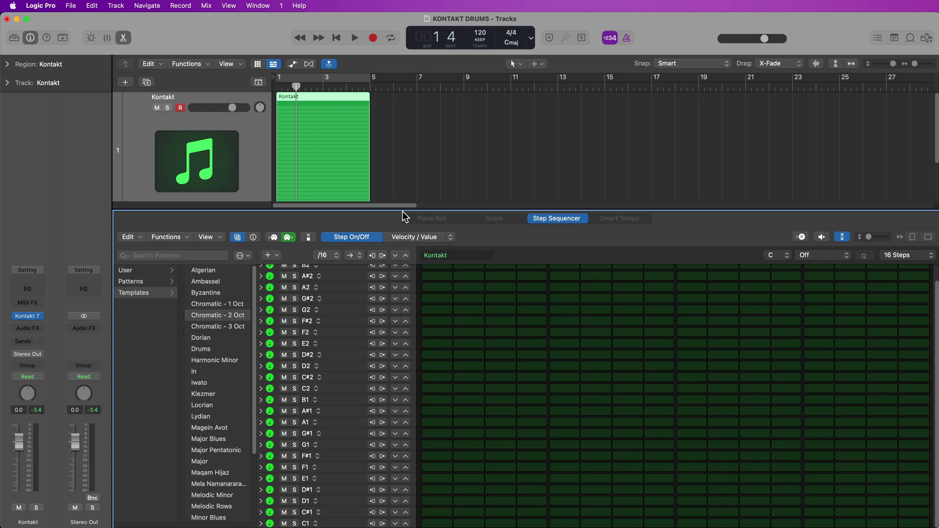
drag(402, 211, 392, 97)
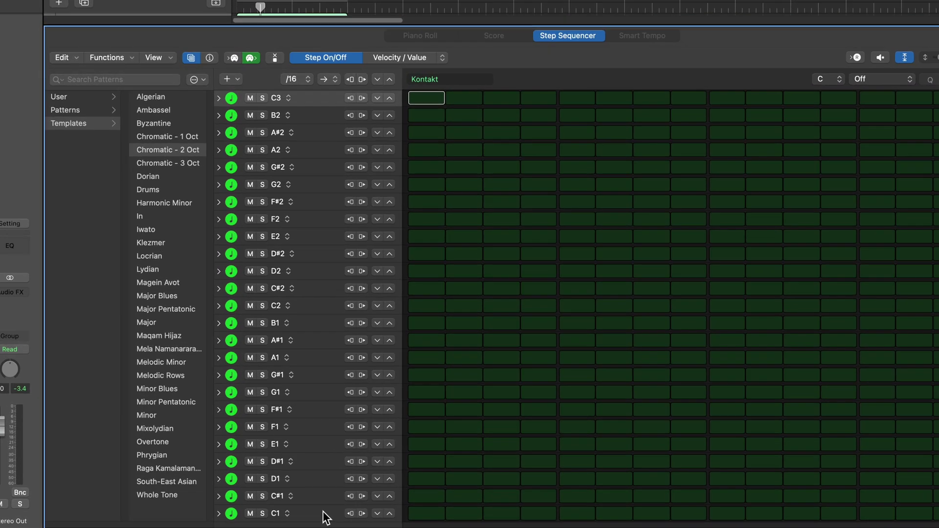
click(349, 521)
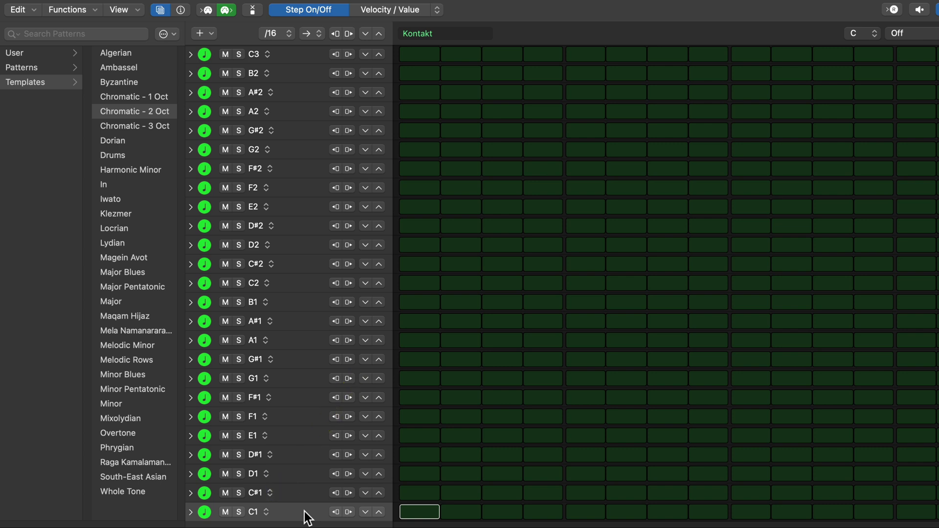
scroll(307, 517, up, 3)
scroll(307, 518, down, 3)
scroll(307, 518, up, 10)
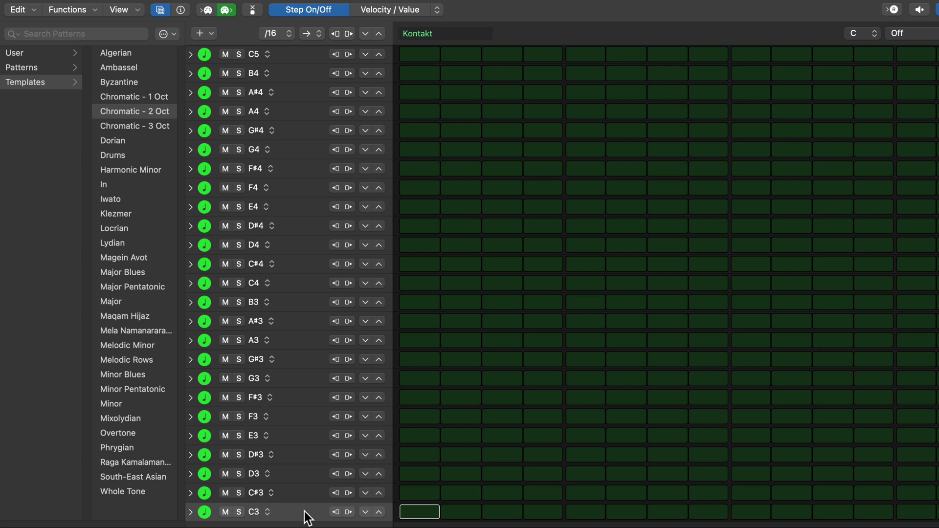
scroll(307, 518, down, 10)
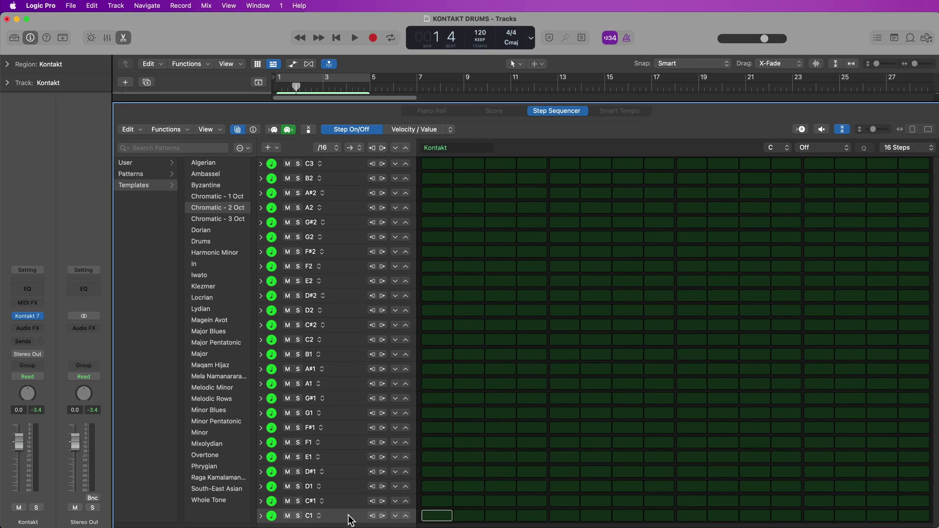
key(Up)
key(Up)
key(Up)
key(Up)
key(Up)
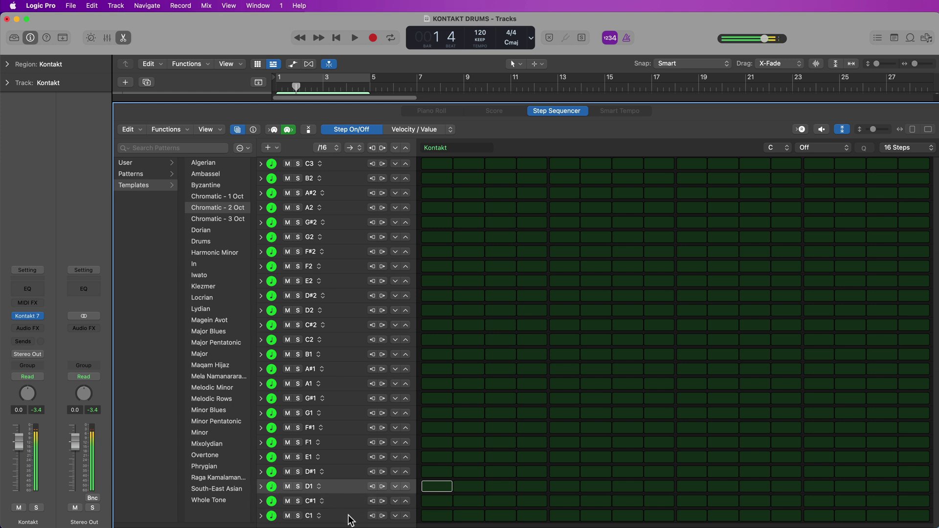
key(Up)
key(Up)
key(Up)
key(Up)
key(Up)
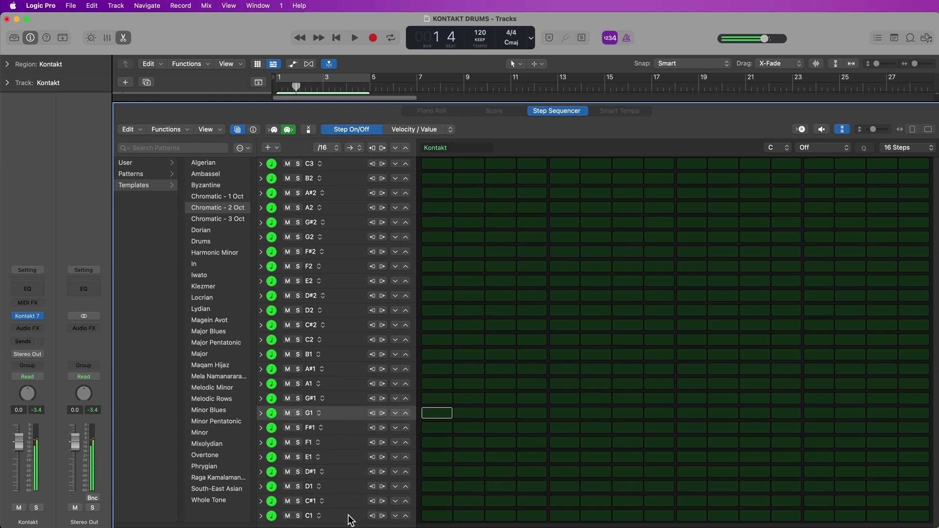
key(Up)
key(Up)
key(Up)
key(Up)
key(Up)
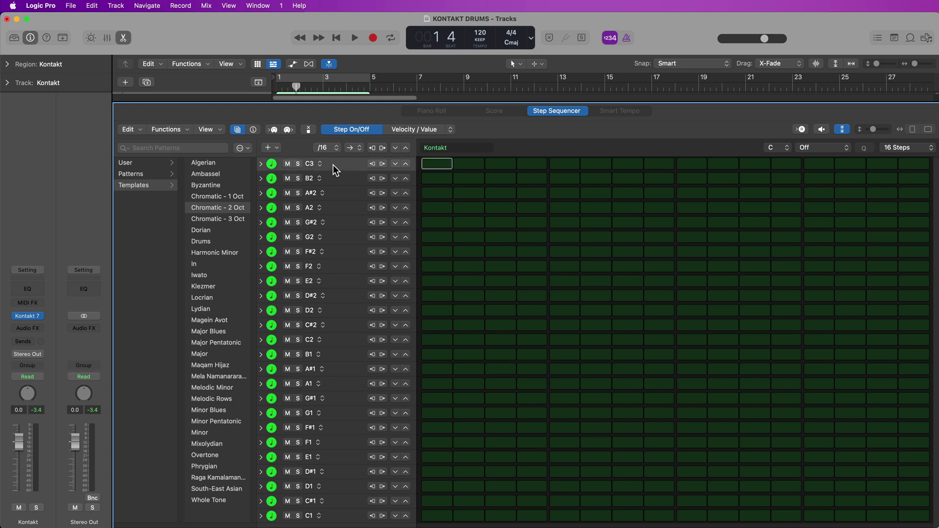
- Make the Step Sequencer rows taller so the low rows are visible
key(super+Down)
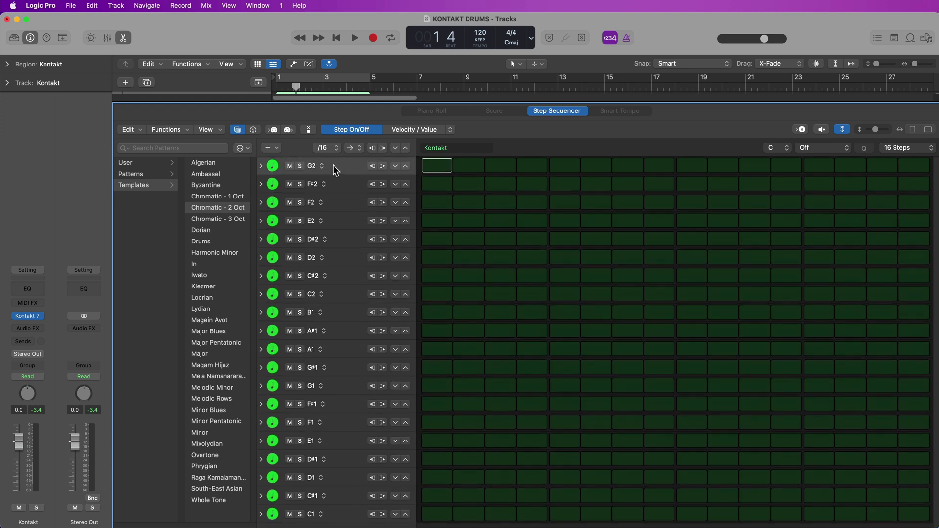
key(super+Down)
key(super+Down)
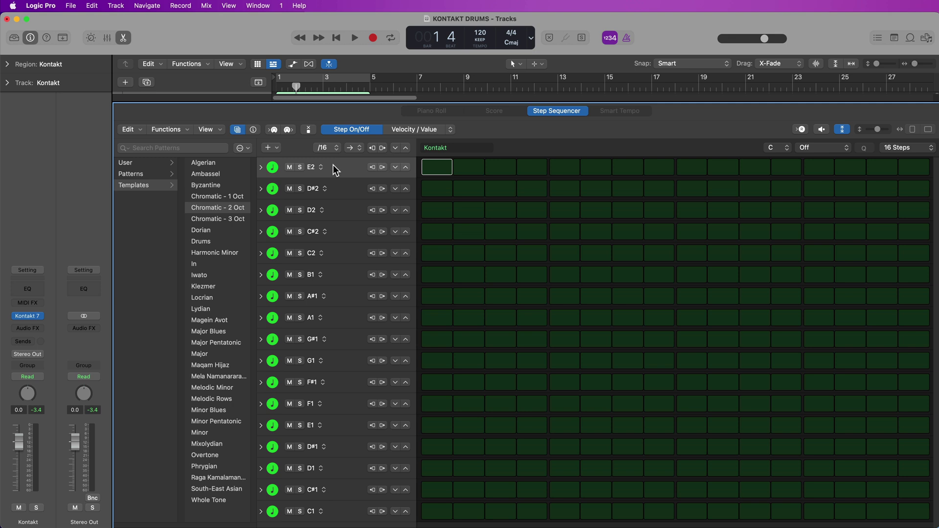
key(super+Down)
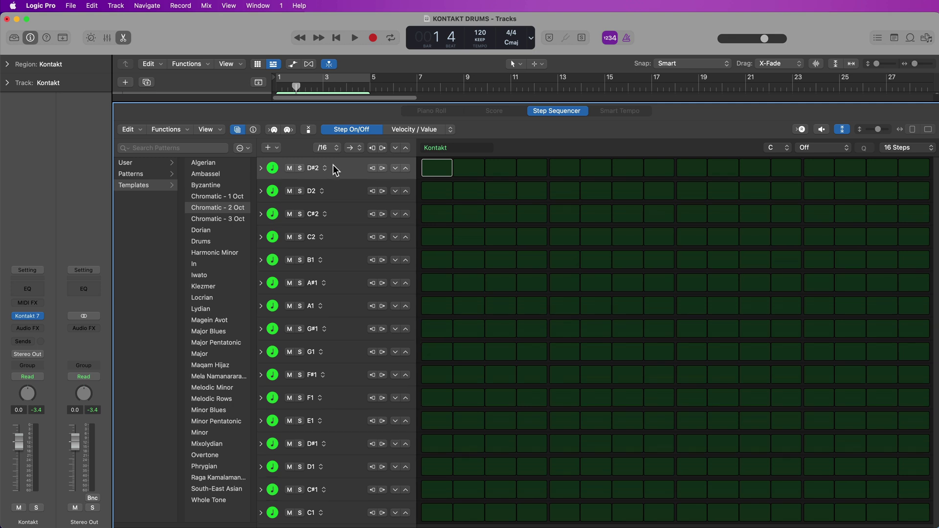
click(289, 131)
- Switch on a rising diagonal of 16 steps, step 1 on C1 through step 16 on D#2
click(443, 518)
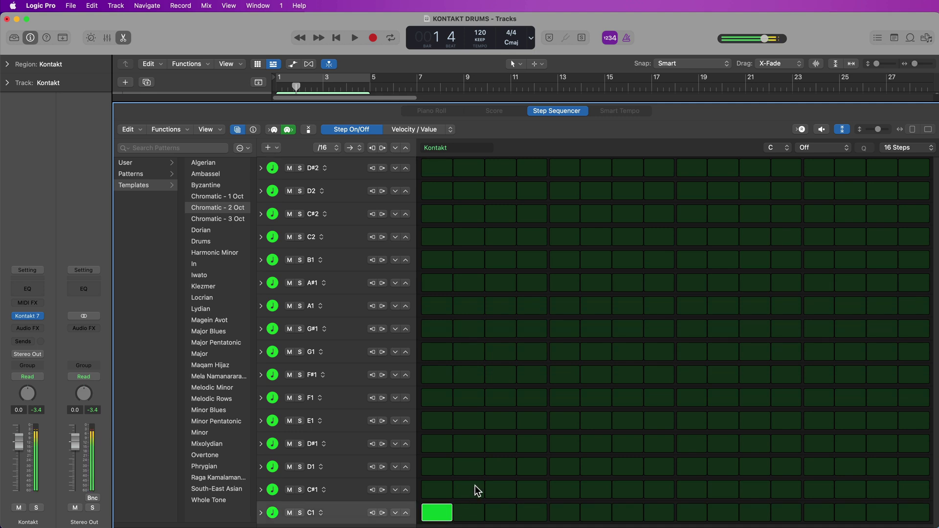
click(478, 489)
click(496, 465)
click(529, 444)
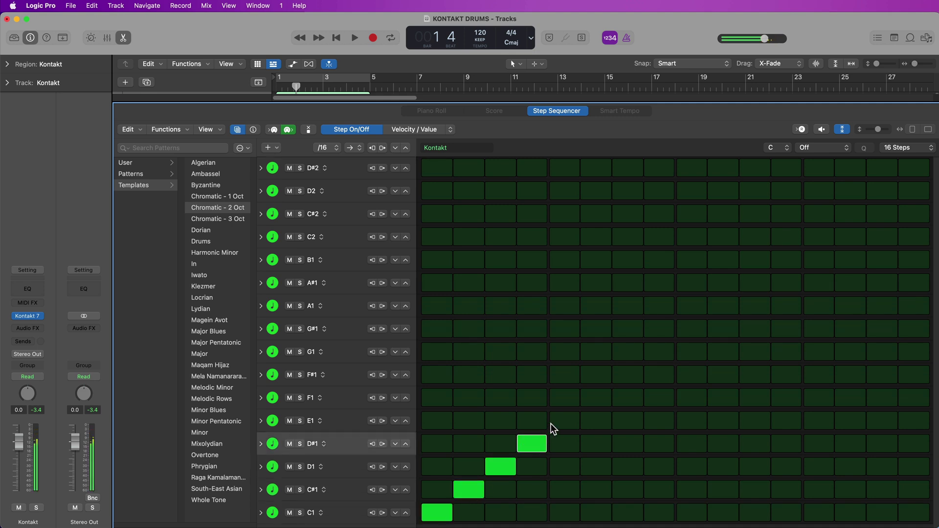
click(563, 421)
click(601, 397)
click(635, 373)
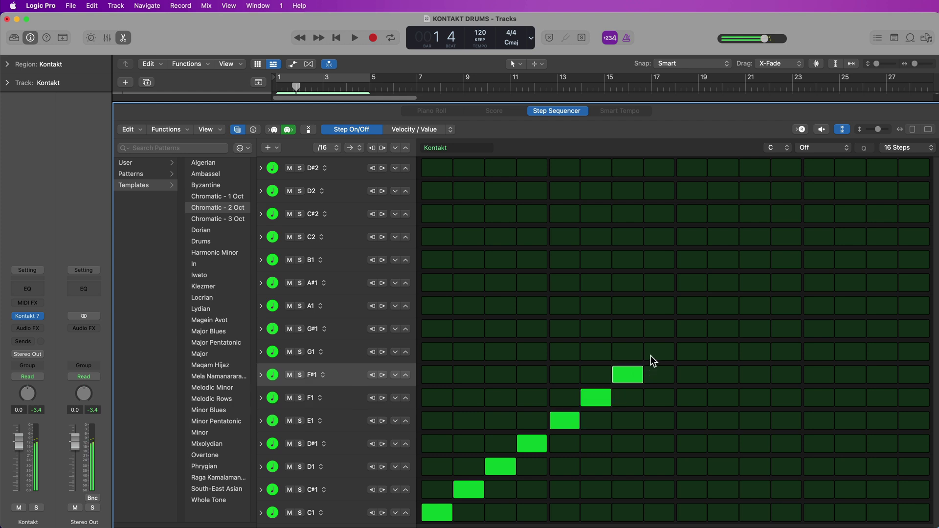
click(655, 354)
click(696, 327)
click(724, 304)
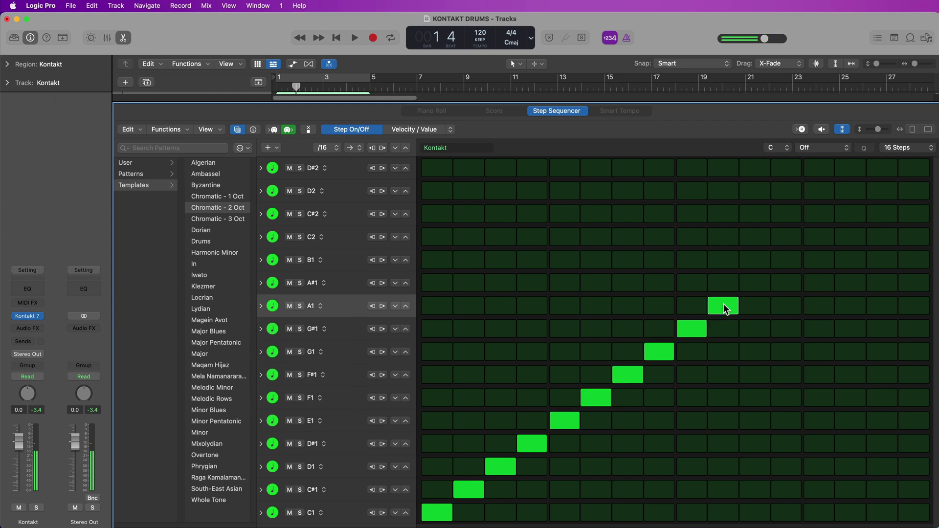
click(754, 283)
click(781, 262)
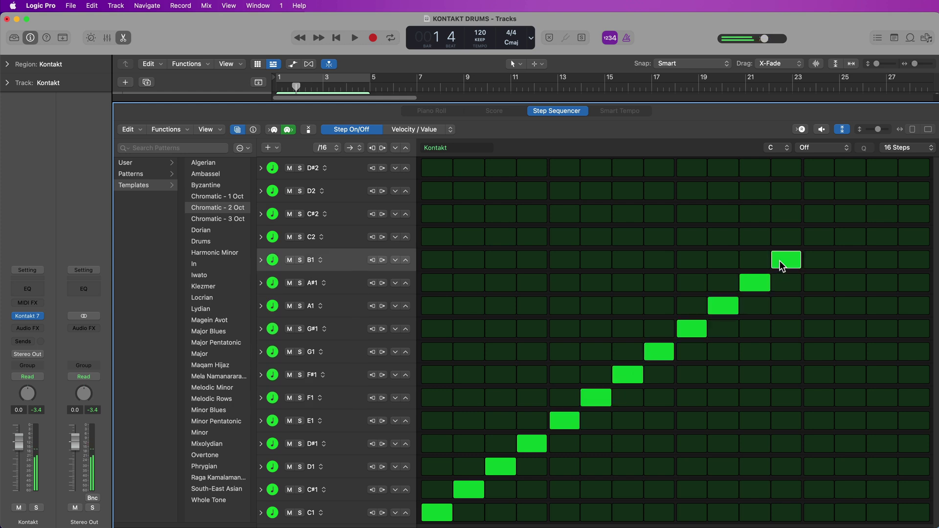
click(818, 236)
click(850, 213)
click(880, 191)
click(914, 168)
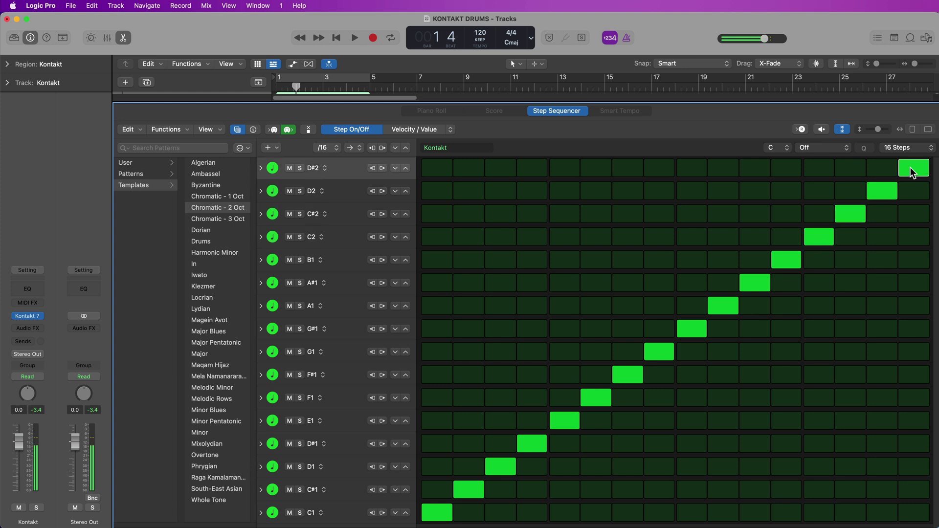
- Set the pattern step rate to /4 and close the Step Sequencer
click(334, 148)
click(324, 128)
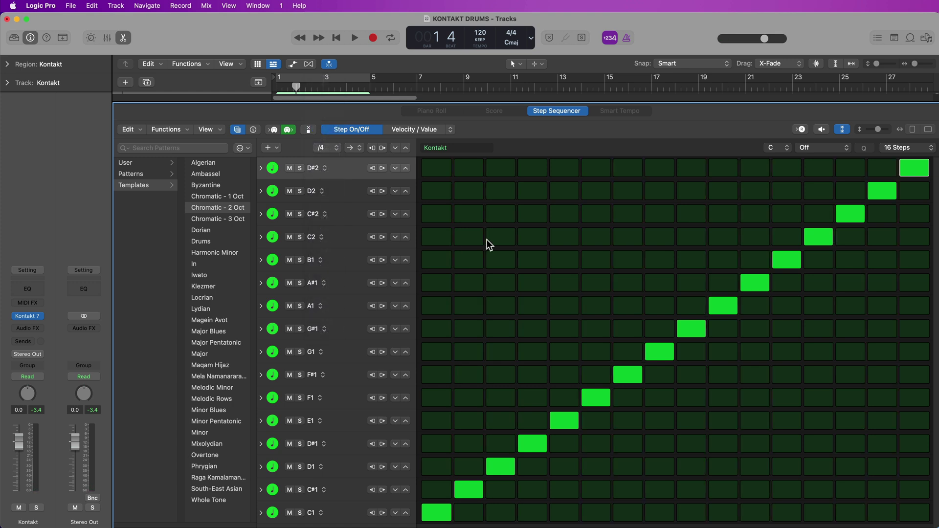
key(e)
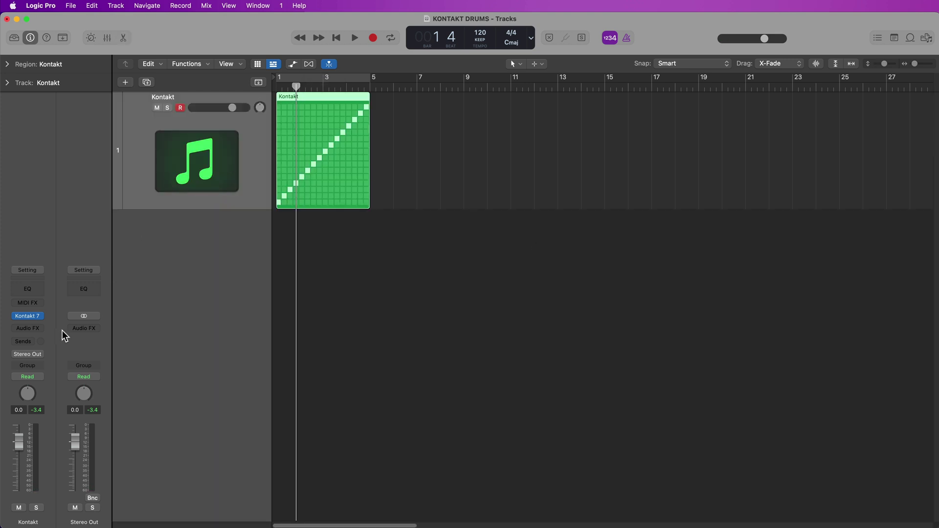
- Open the Kontakt 7 window from the channel strip, move it aside, and play from the start
click(29, 317)
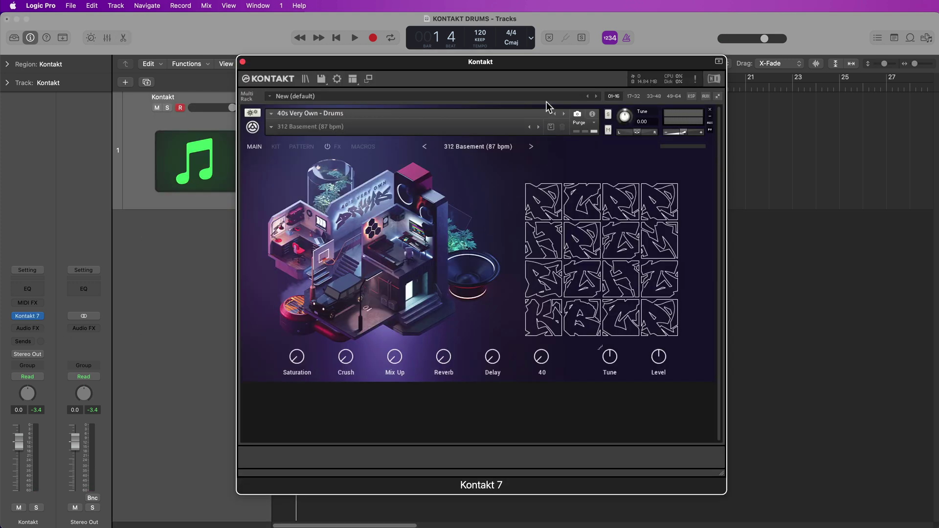
drag(559, 65, 701, 58)
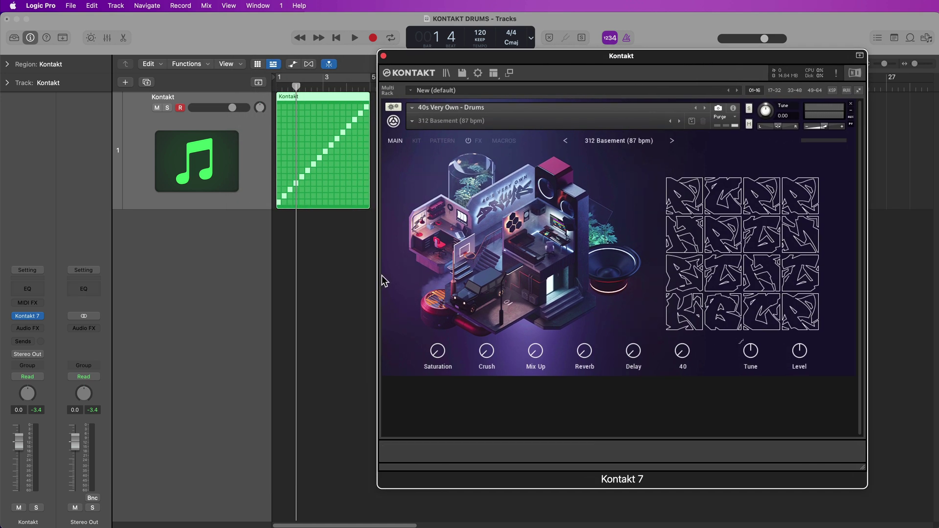
click(336, 280)
key(Return)
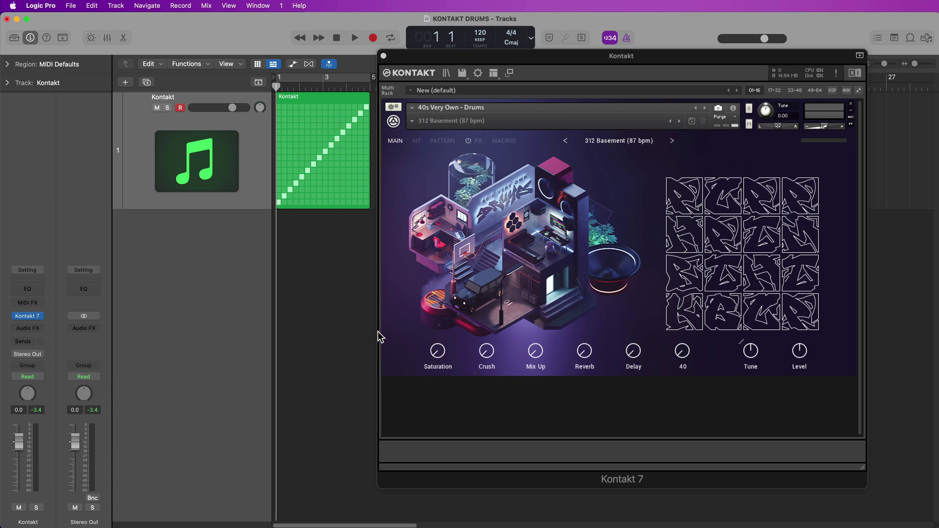
key(space)
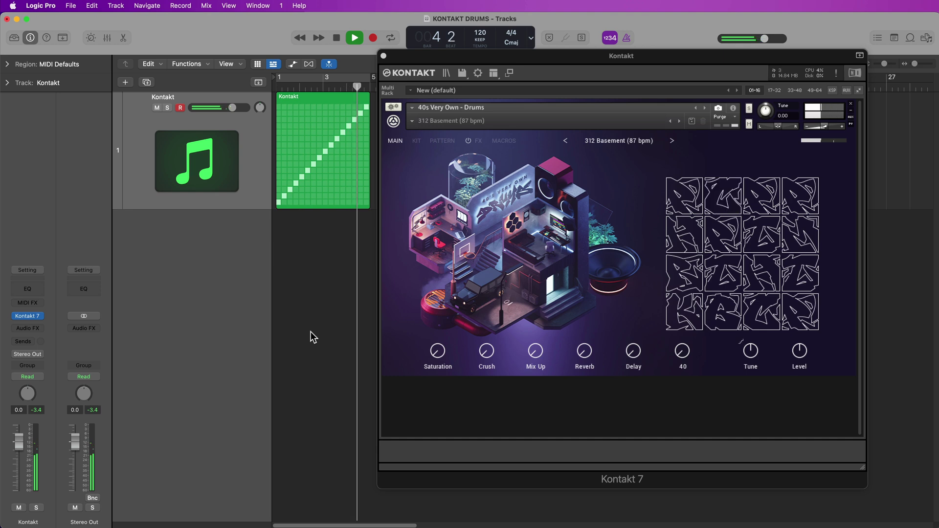
- Give one F#1 step a note repeat of 3 and three later F#1 steps repeats of 2
click(342, 380)
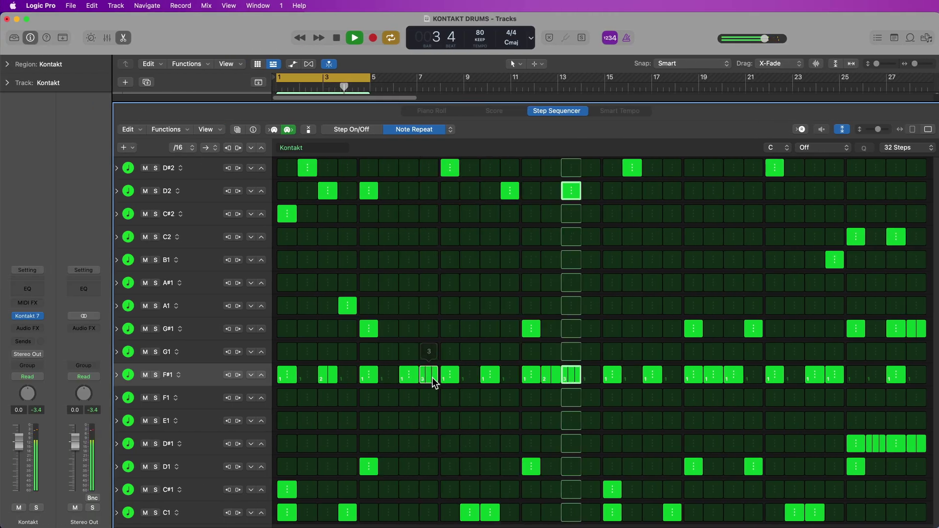
click(658, 378)
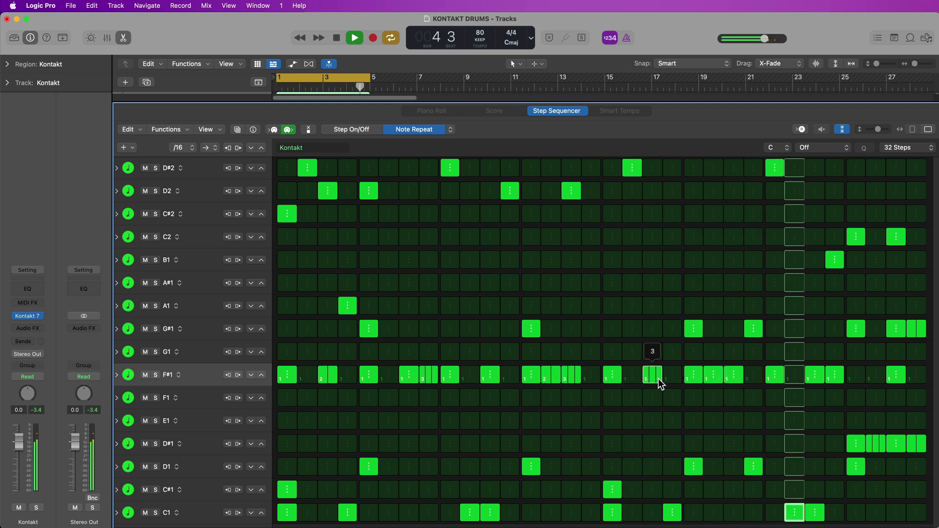
click(712, 379)
click(818, 380)
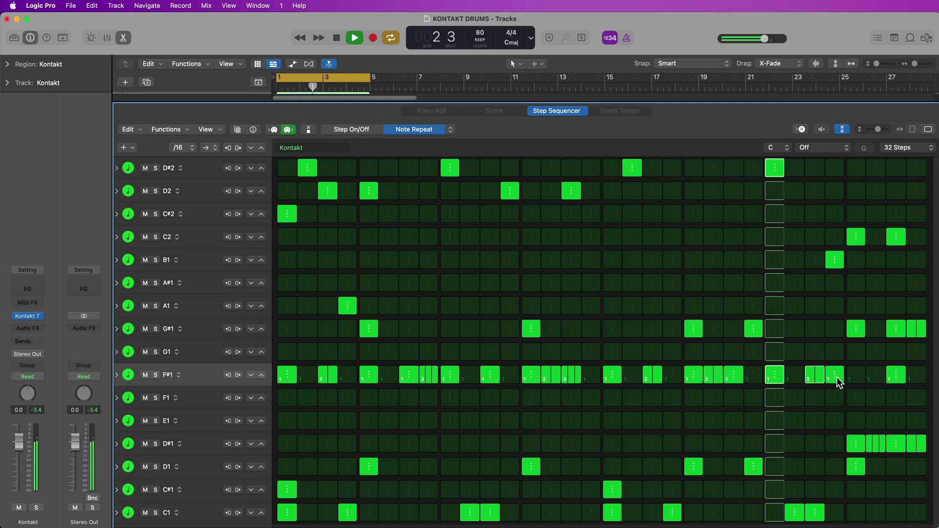
- Switch to Step On/Off mode, check the Kontakt window, stop playback, and return to Note Repeat mode
click(355, 129)
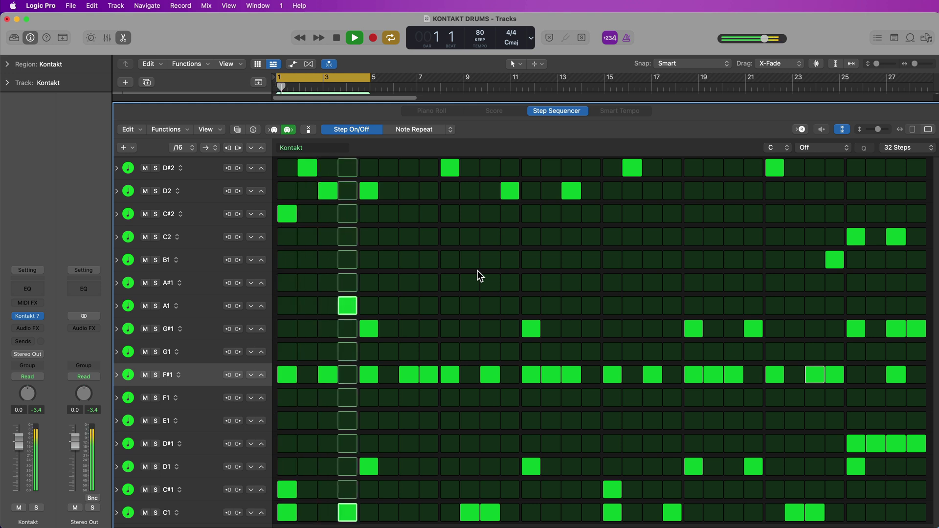
click(28, 317)
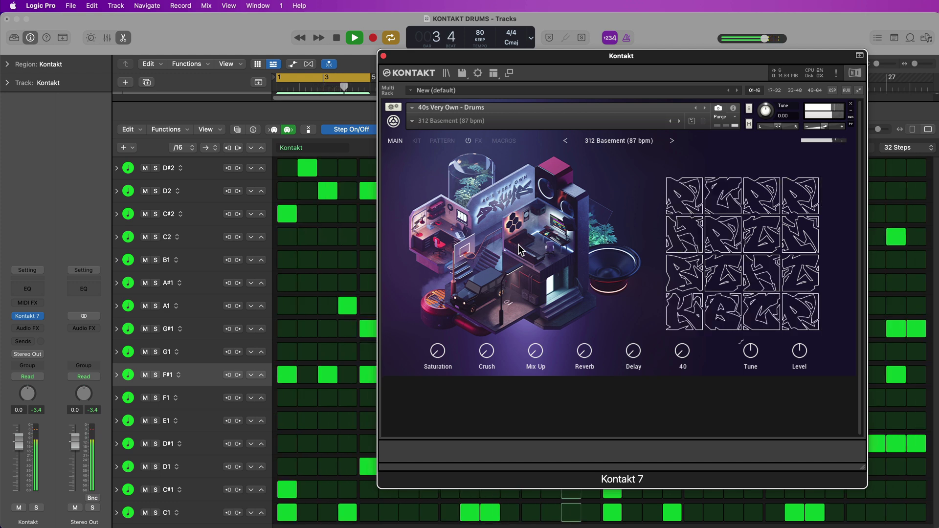
click(383, 56)
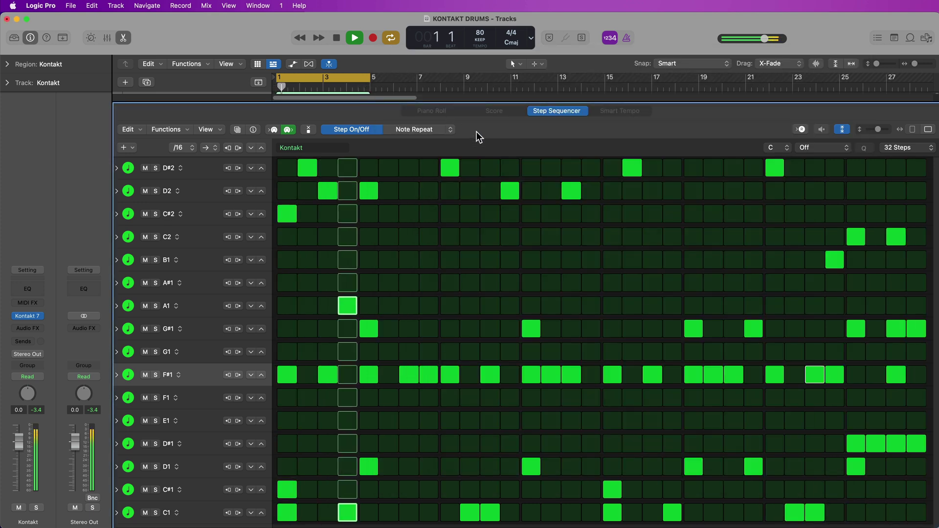
key(space)
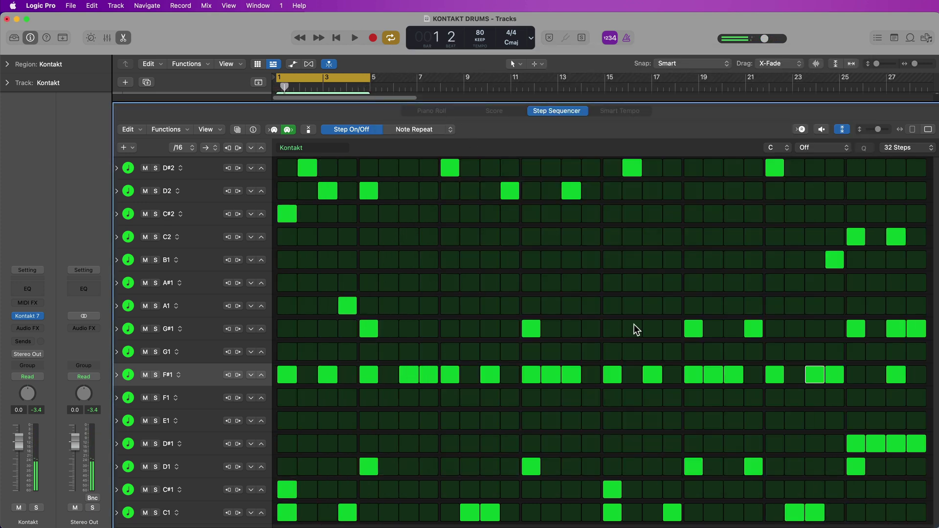
click(434, 131)
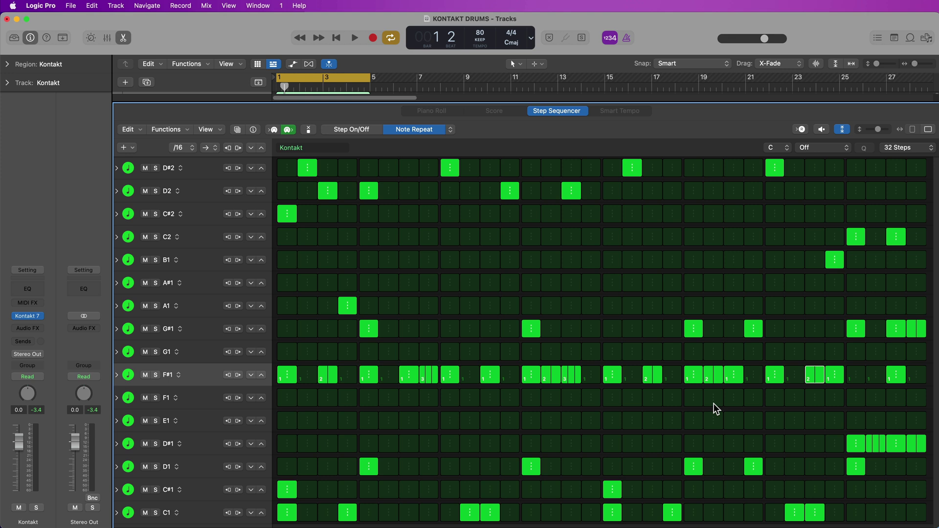
- Raise the swing to 59% in the pattern inspector, listen to it, then open Kontakt
click(253, 130)
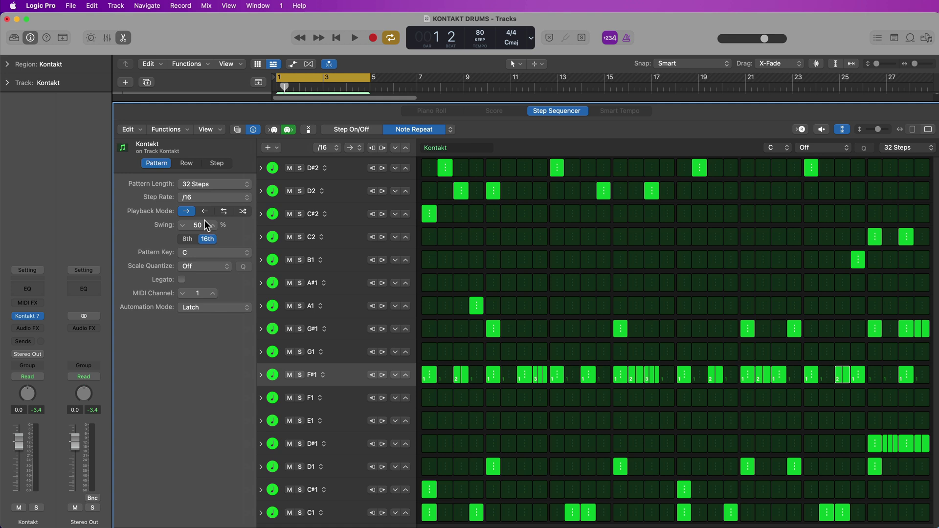
drag(205, 220, 205, 215)
key(space)
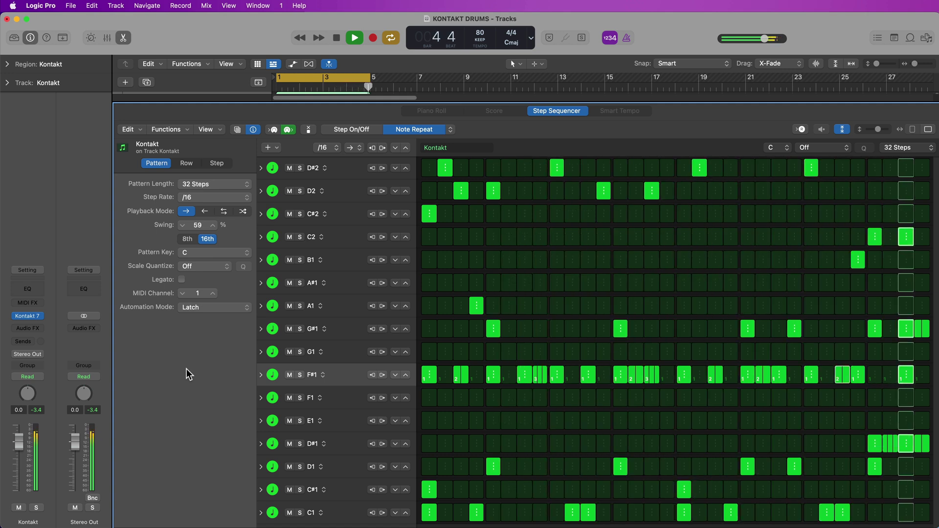
key(space)
key(v)
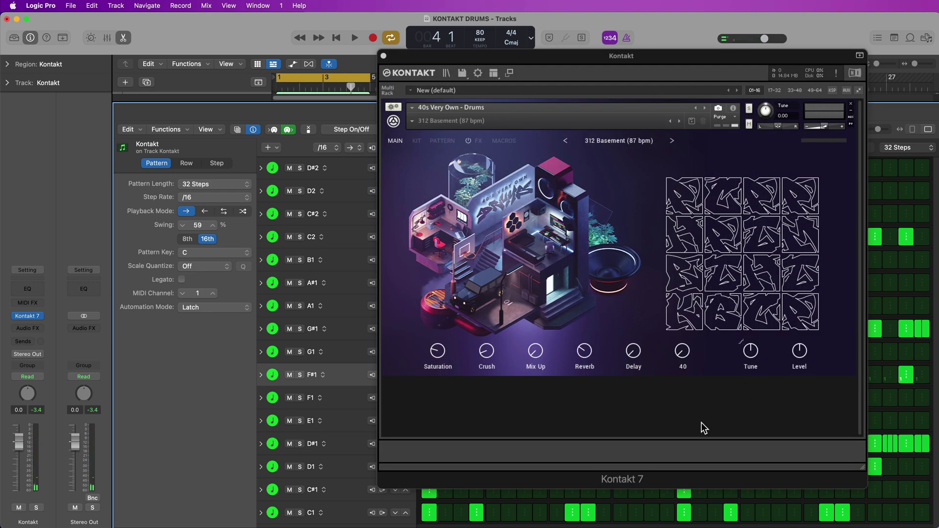
- Check Kontakt's PATTERN pads, then return it to the MAIN view
click(440, 141)
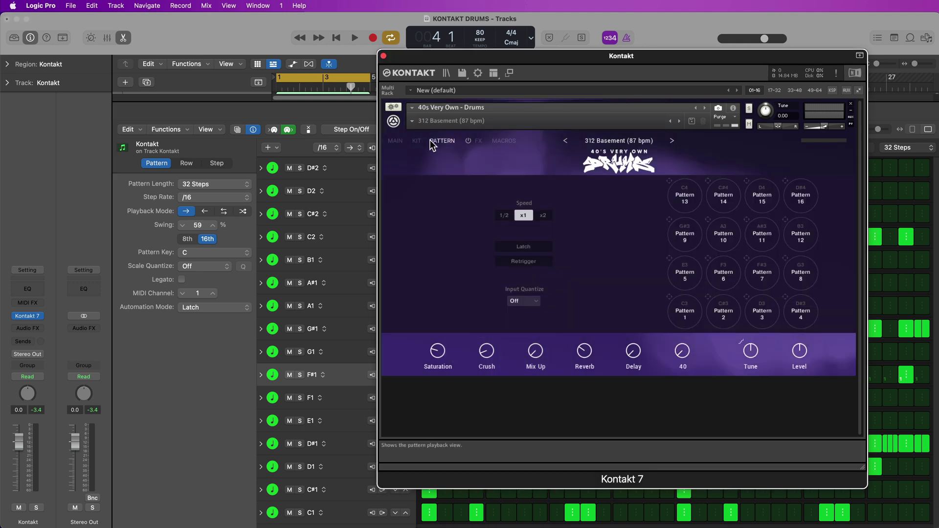
click(395, 141)
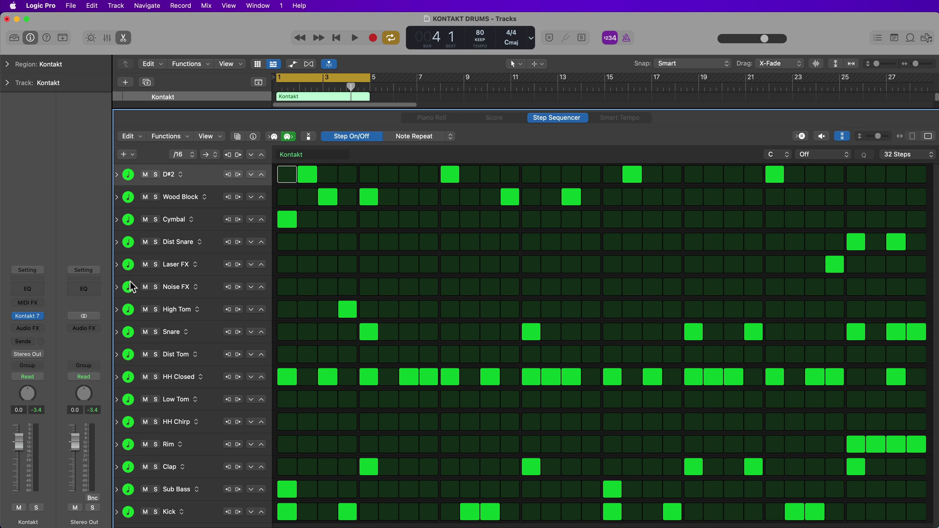
click(32, 316)
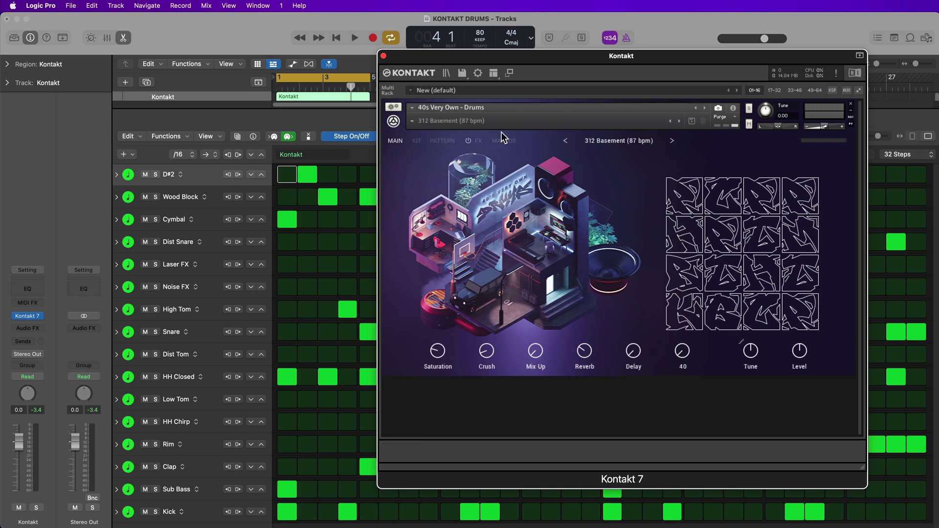
click(384, 56)
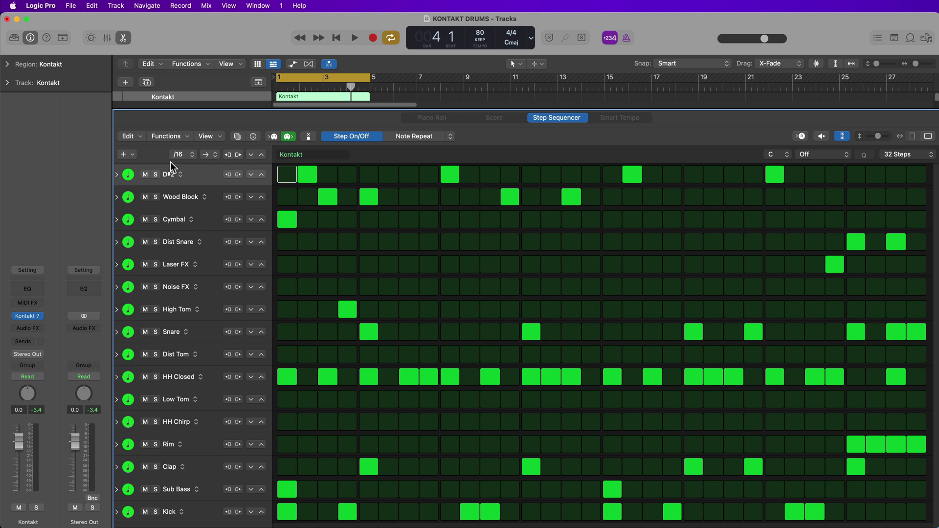
- Toggle the first D#2 step on and off, then name the D#2 row 'Shaker'
click(287, 174)
click(287, 174)
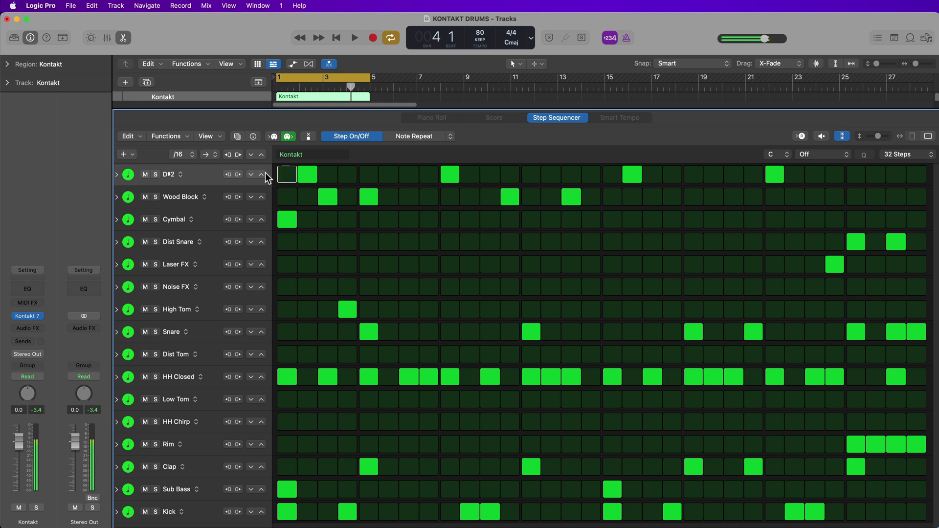
right_click(196, 174)
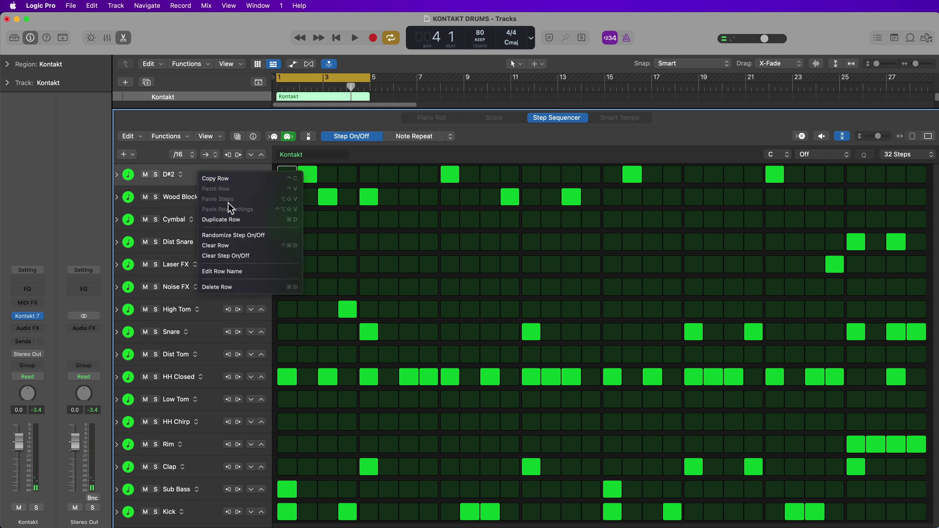
click(239, 272)
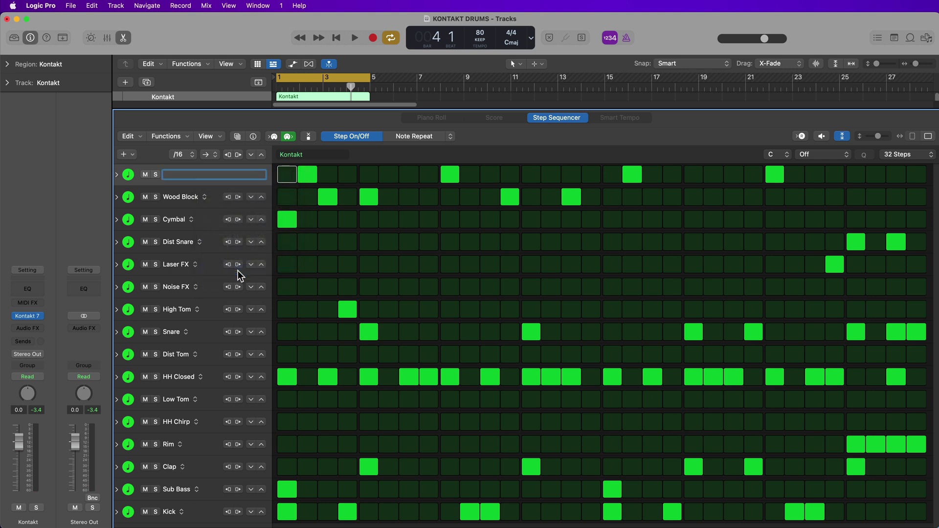
text(Shaker)
key(Return)
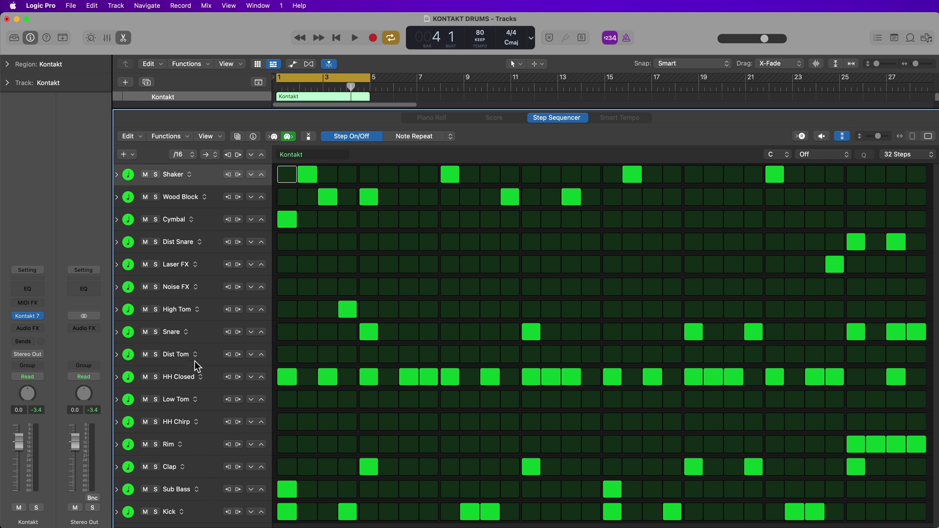
- Rearrange the Snare, Dist Snare, HH Chirp, HH Closed and Shaker rows into groups
drag(201, 333, 194, 455)
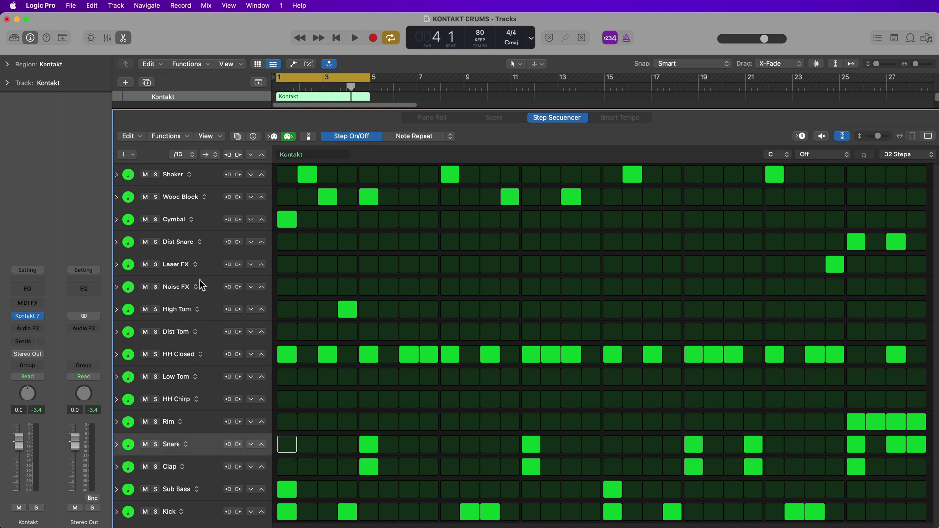
drag(208, 243, 207, 332)
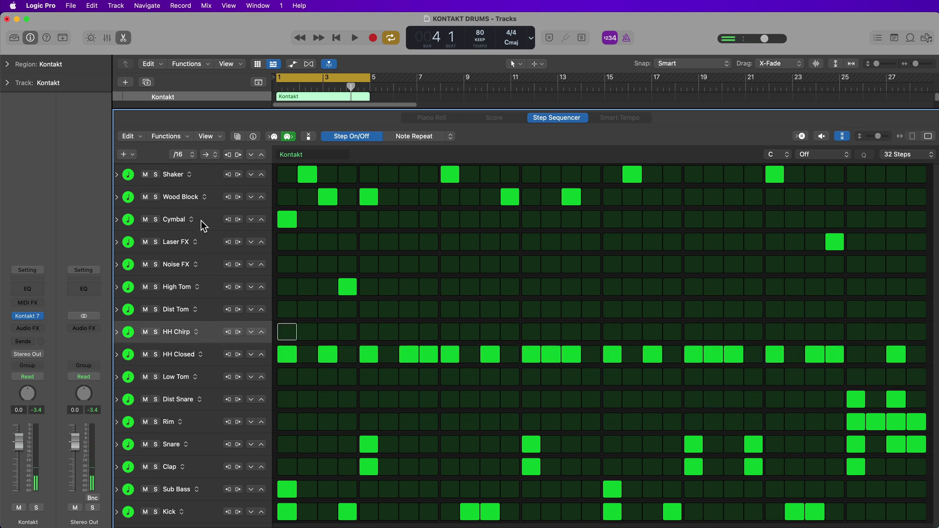
drag(210, 338, 209, 237)
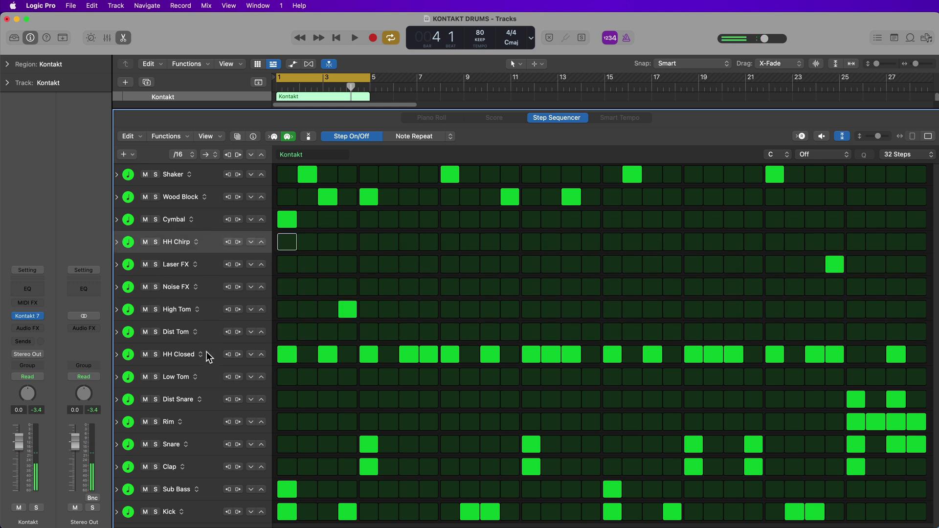
drag(207, 351, 205, 263)
drag(203, 175, 204, 224)
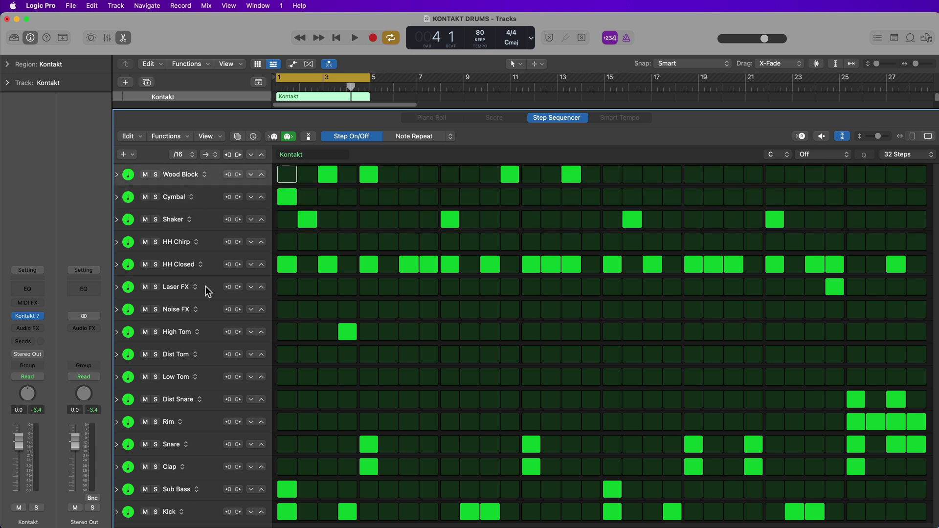
- Move Laser FX and then Noise FX to the top of the rows
drag(206, 286, 205, 170)
click(203, 190)
click(201, 169)
drag(205, 307, 201, 173)
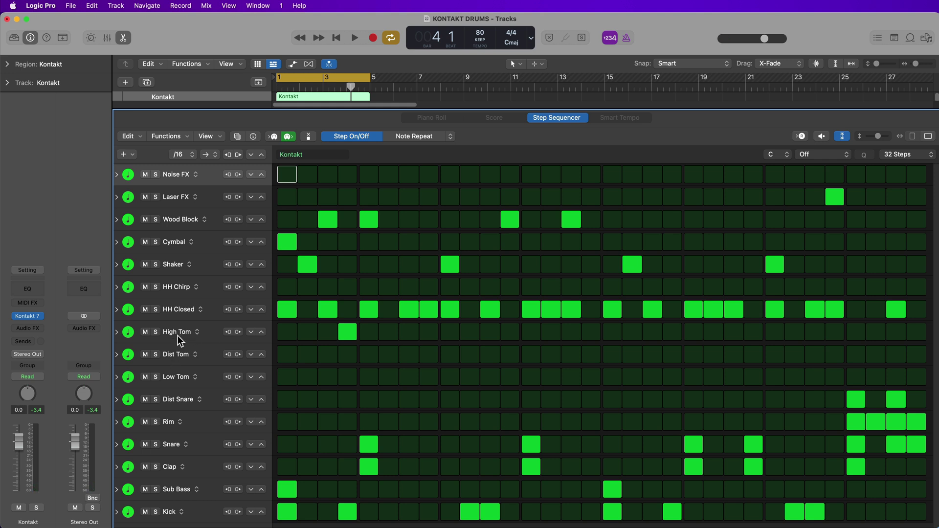
- Move Dist Tom below Low Tom and audition the tom rows
drag(209, 353, 208, 379)
click(287, 379)
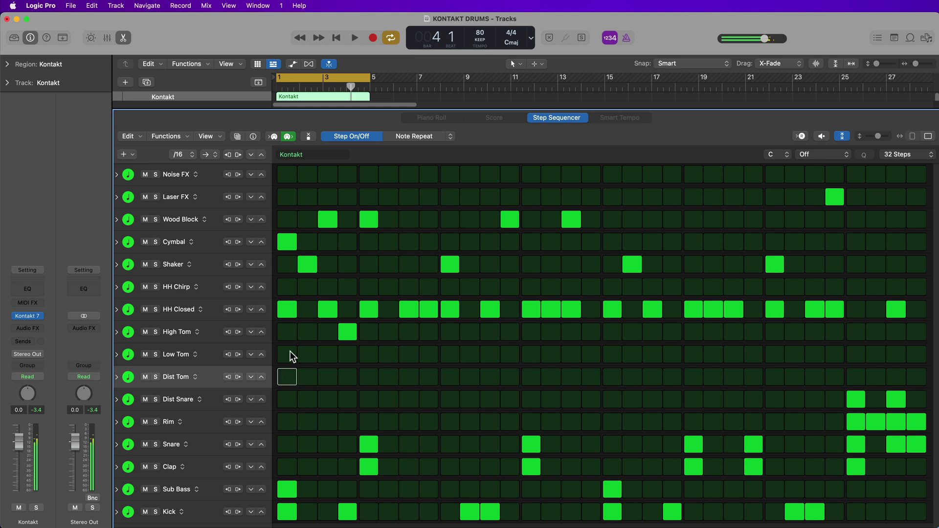
click(289, 353)
click(290, 352)
click(291, 334)
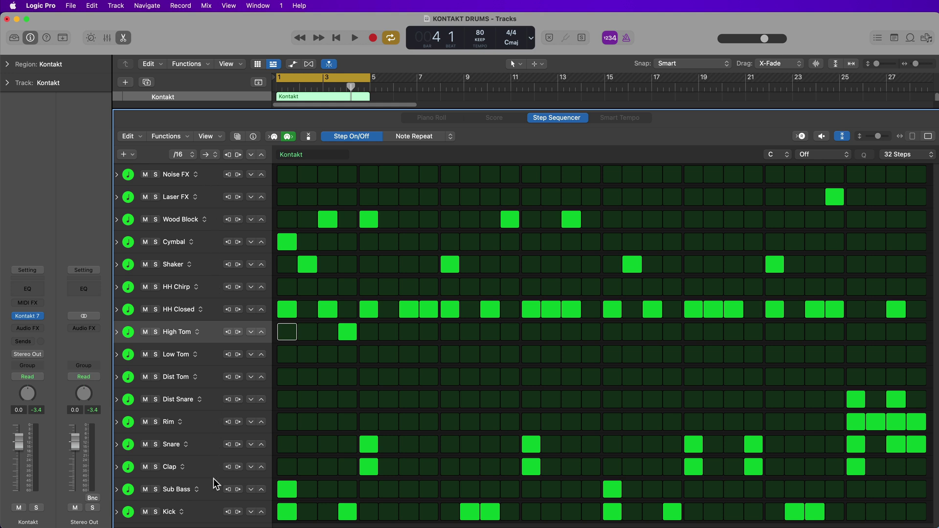
- Turn on row colours and colour the Kick and Sub Bass rows orange
click(207, 502)
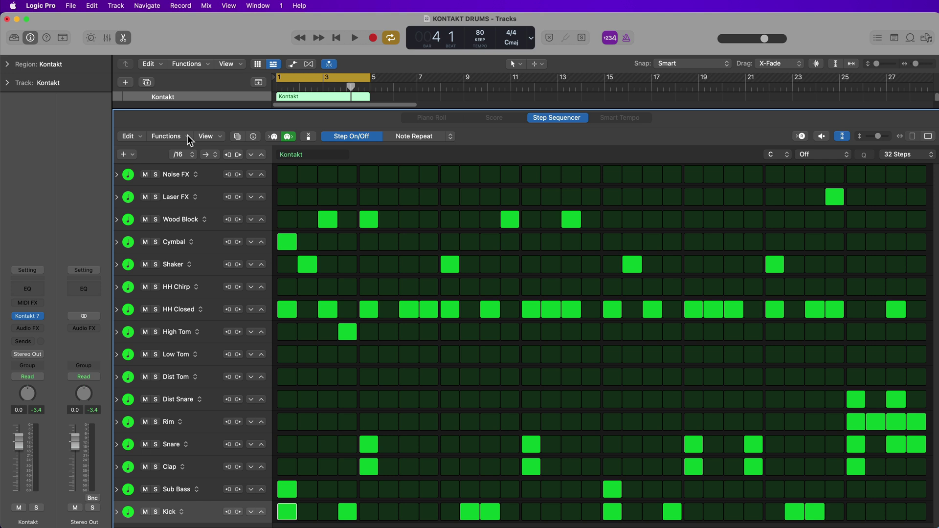
click(211, 137)
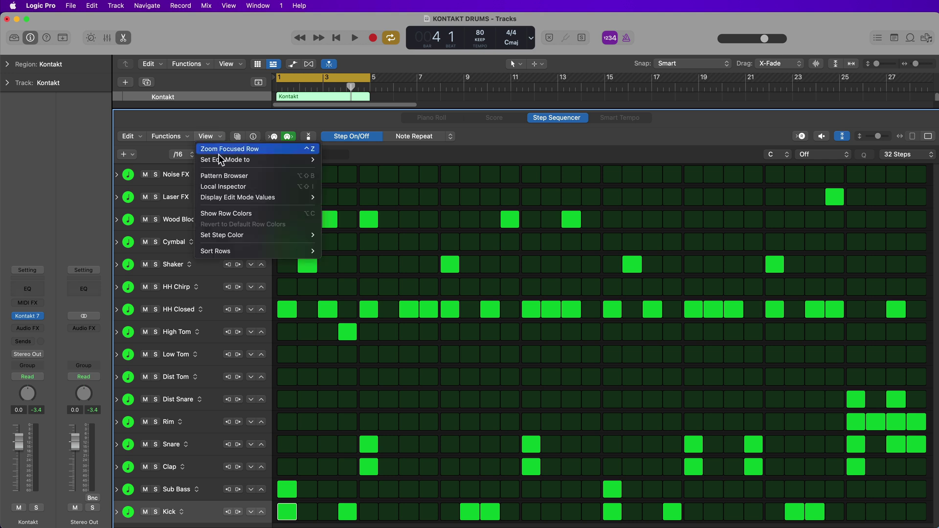
click(253, 214)
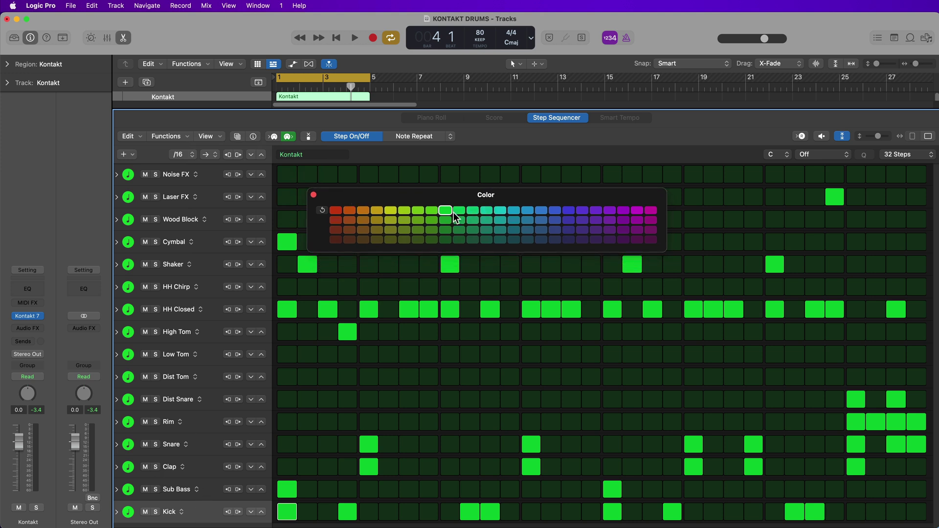
click(350, 211)
click(206, 490)
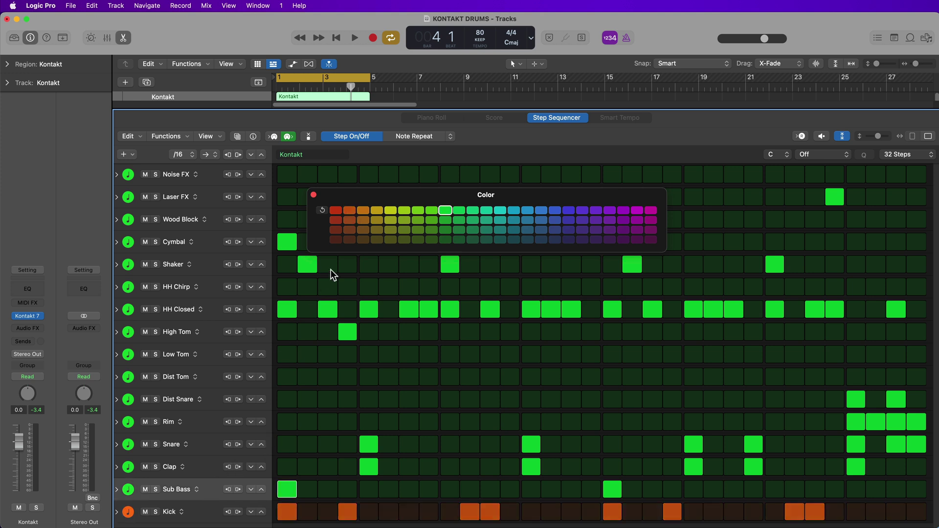
click(350, 212)
- Colour the Clap, Snare, Rim and Dist Snare rows yellow-green
click(204, 465)
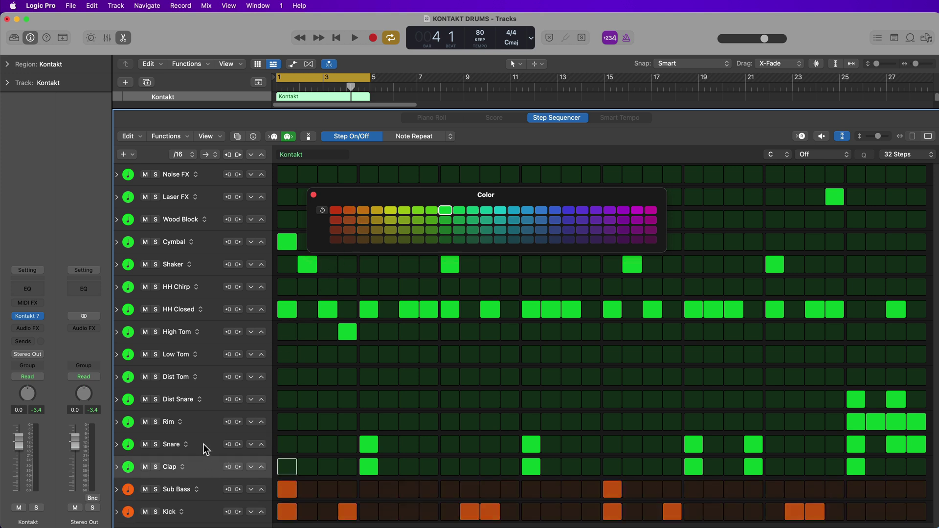
click(404, 211)
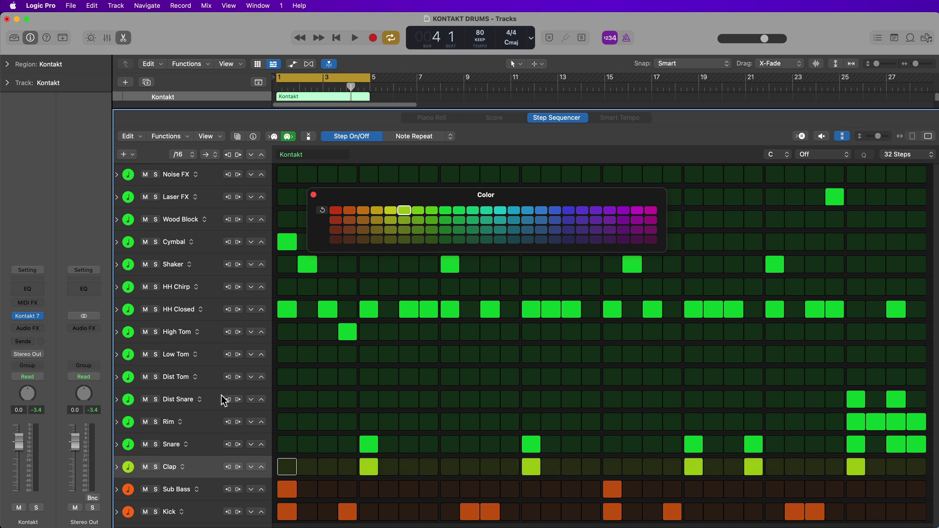
click(198, 442)
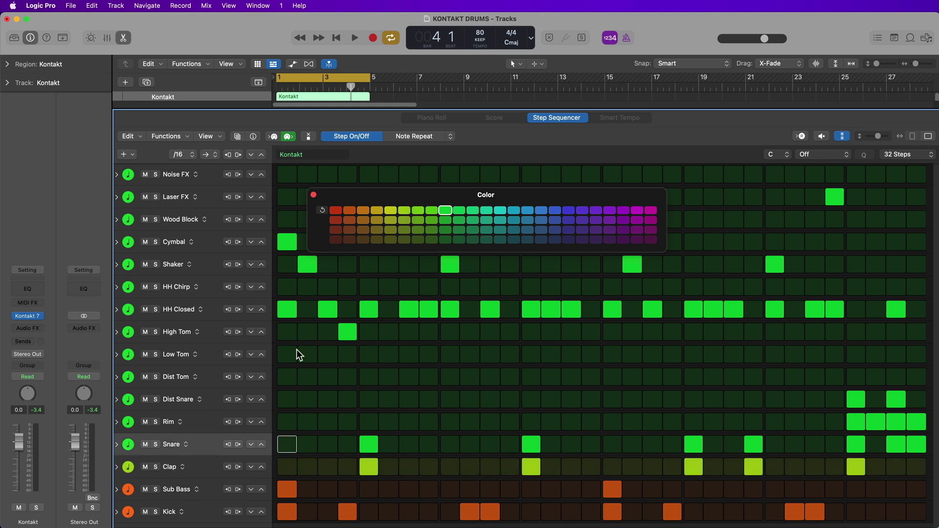
click(403, 210)
click(201, 422)
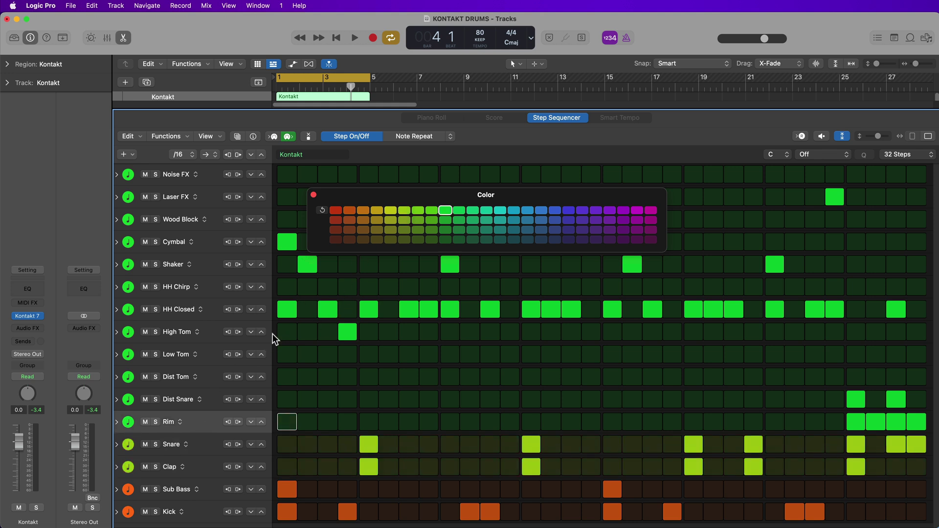
click(390, 210)
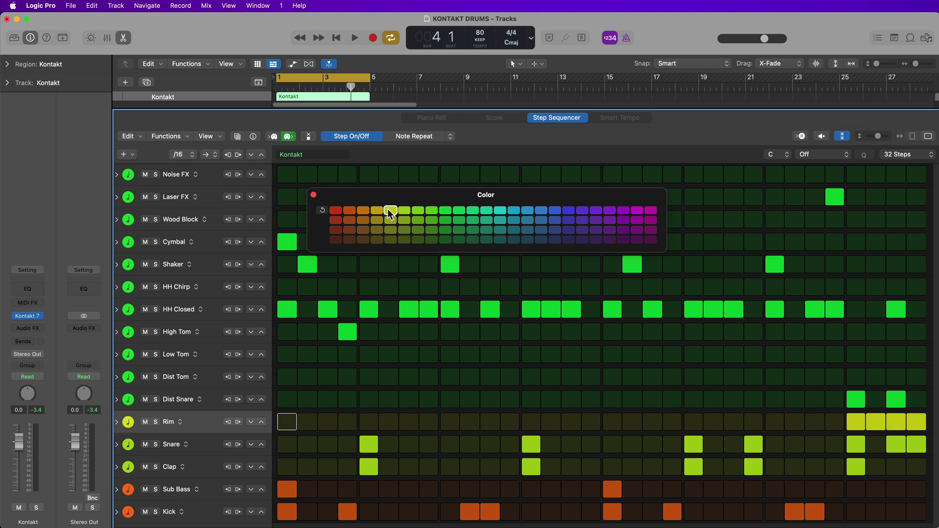
click(406, 210)
click(210, 398)
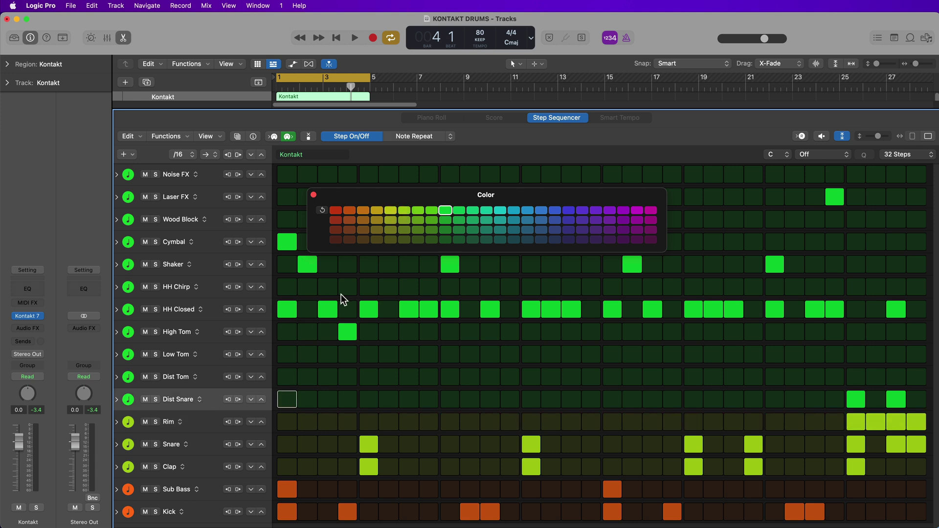
click(406, 212)
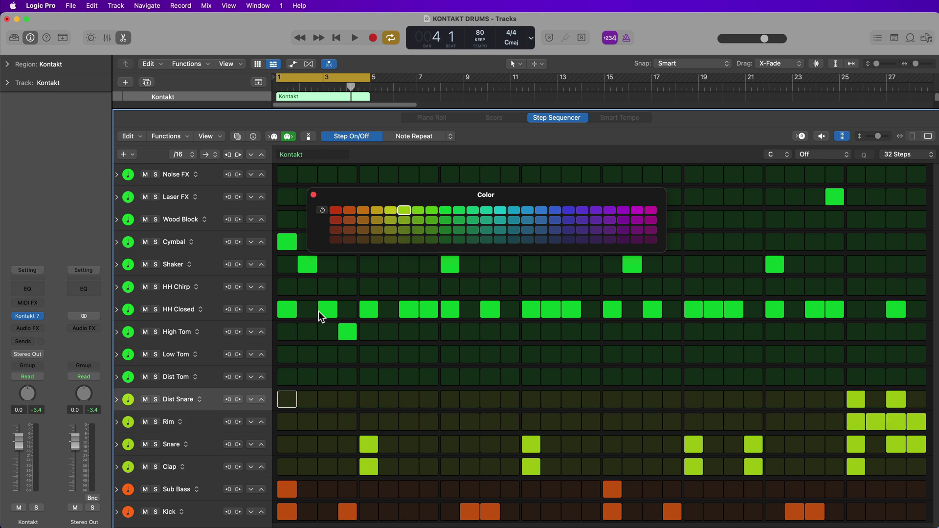
- Colour the Dist Tom and Low Tom rows teal
click(212, 375)
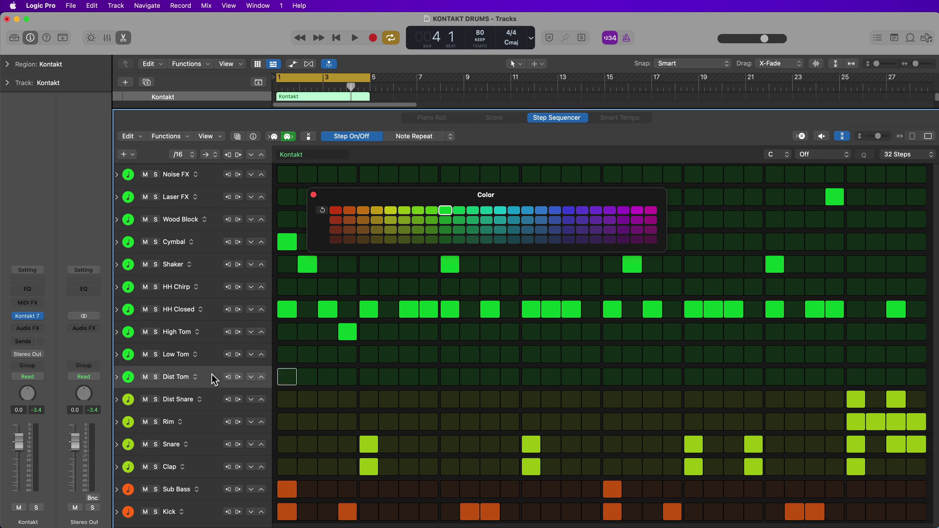
click(487, 210)
click(207, 353)
click(490, 210)
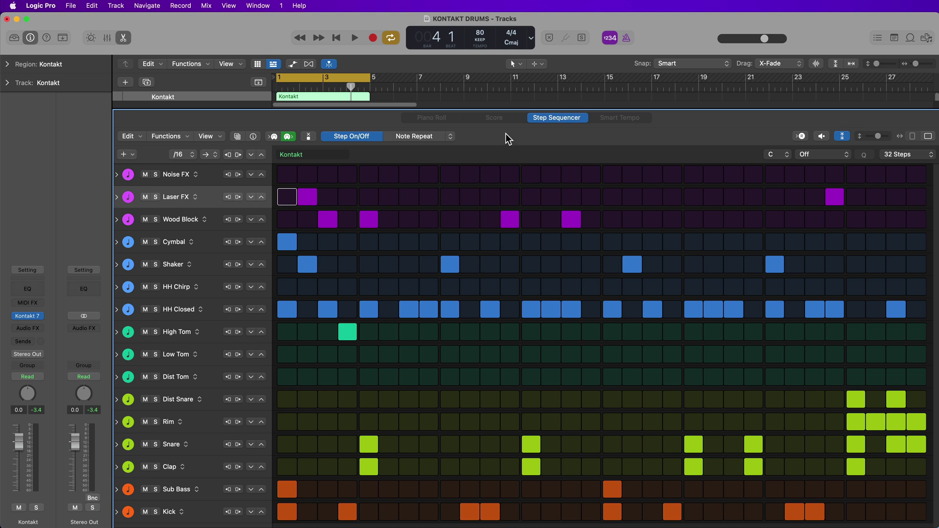
- Save the current drum rows as a new pattern template named 'Kontakt - 40s 312 Basement'
click(237, 136)
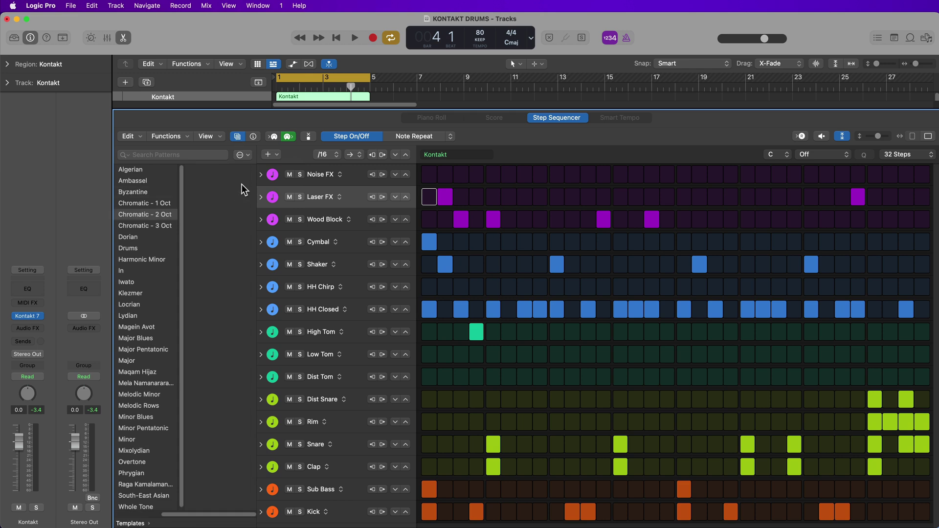
click(249, 155)
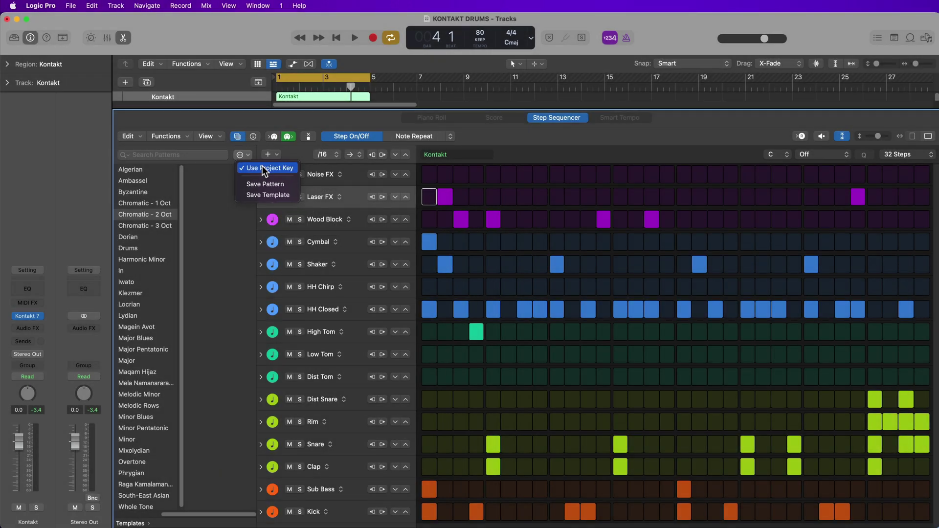
click(263, 168)
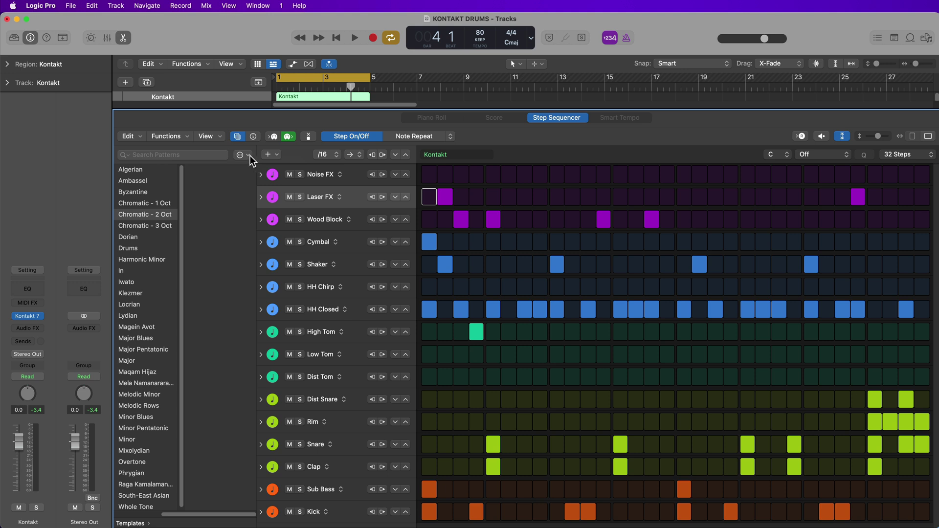
click(250, 154)
click(261, 196)
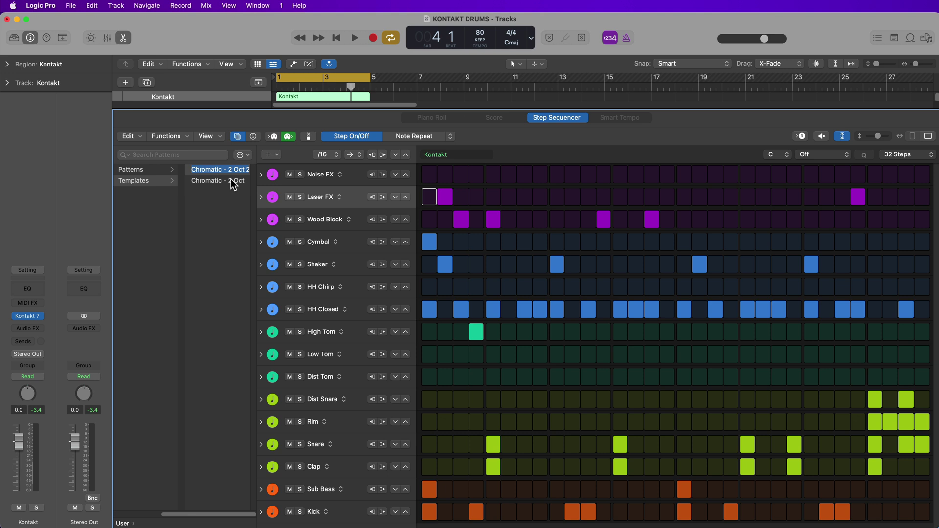
text(Kontakt - 40s)
text( 312 Basement Kit)
key(Return)
- Delete the Chromatic - 2 Oct entry from the Pattern Browser
click(216, 171)
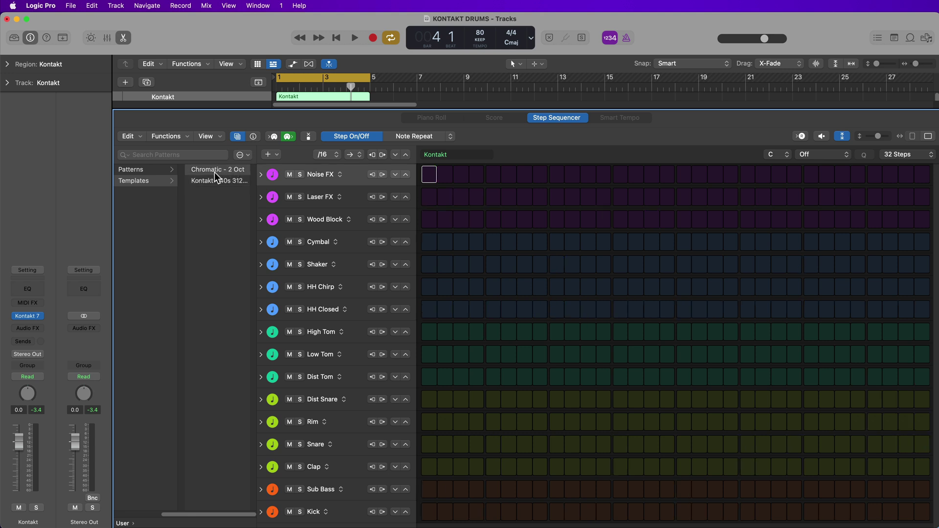
click(242, 155)
click(274, 216)
click(578, 245)
- Replace the old Kontakt region with a new pattern region loaded from the User Templates Kontakt template
key(e)
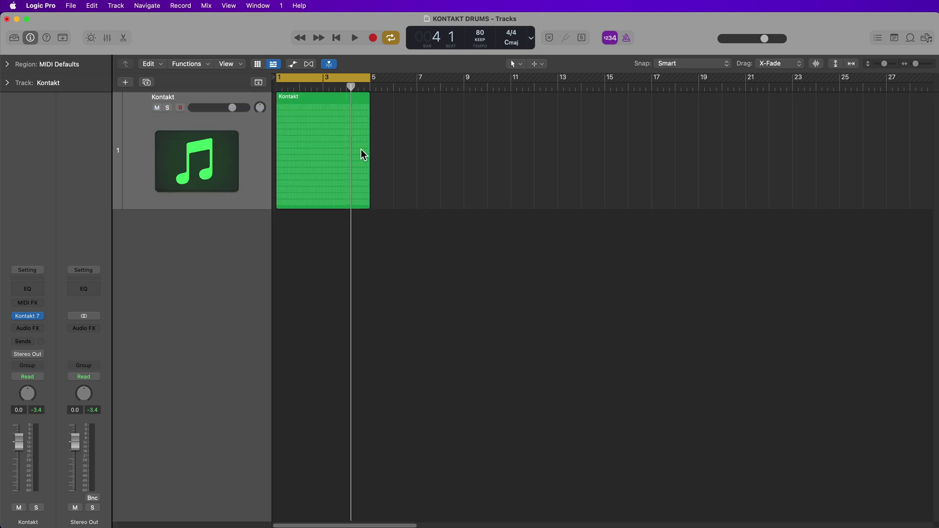
key(Delete)
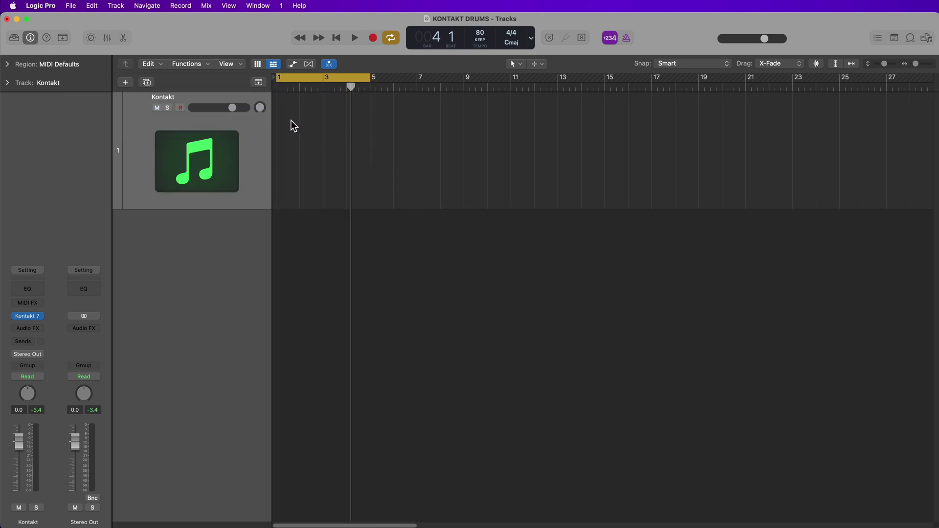
right_click(291, 120)
click(323, 135)
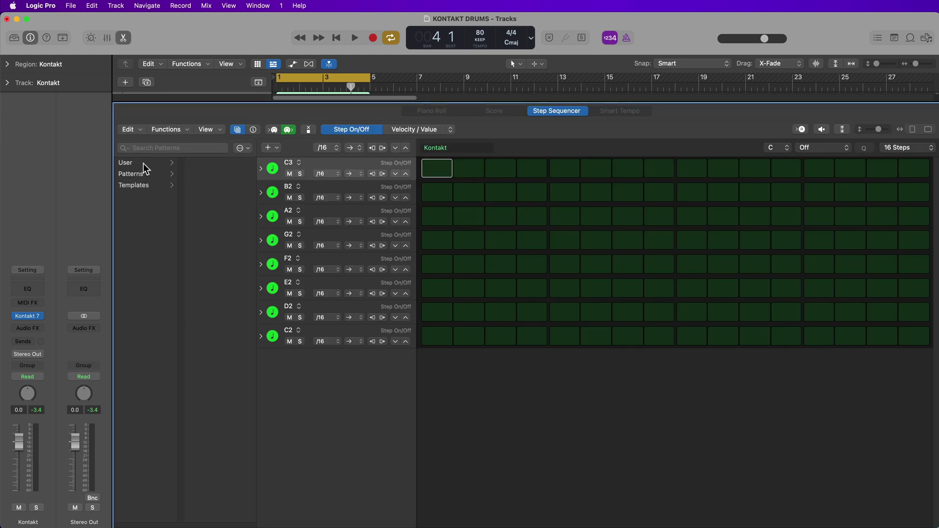
click(142, 163)
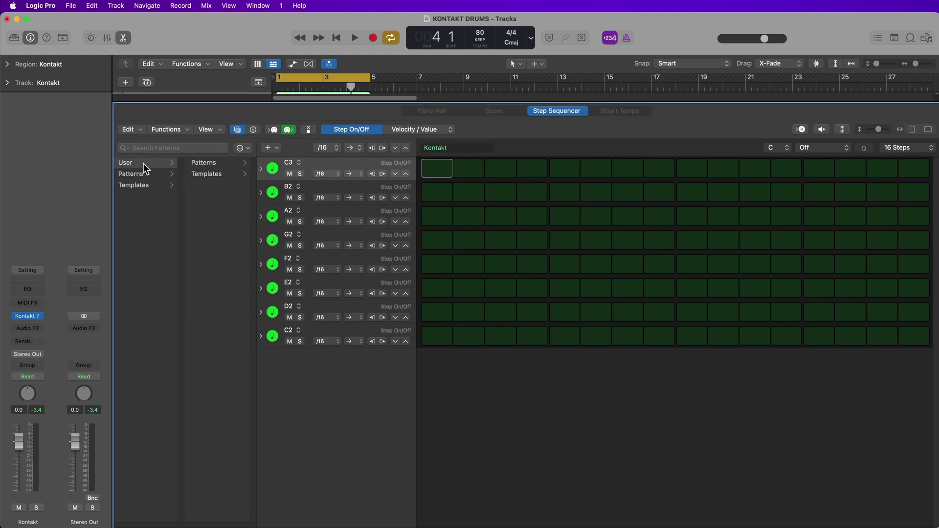
click(203, 176)
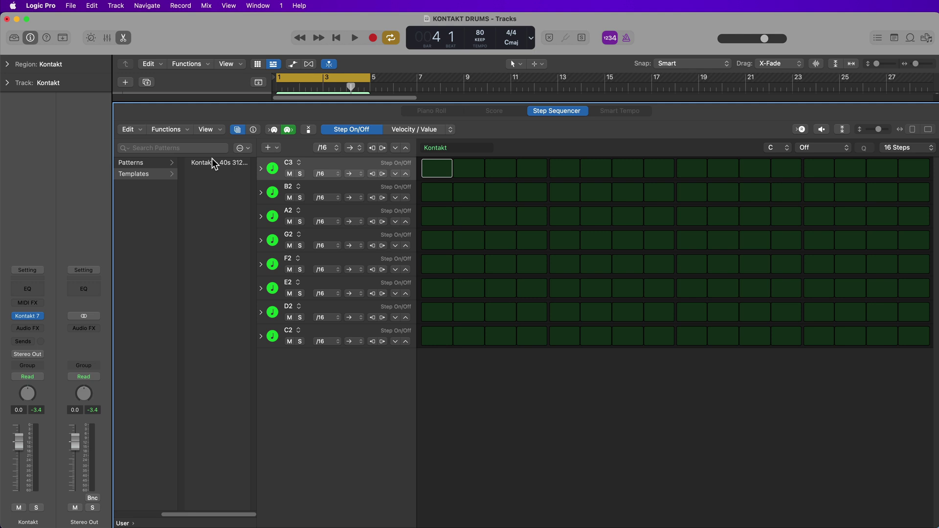
click(226, 162)
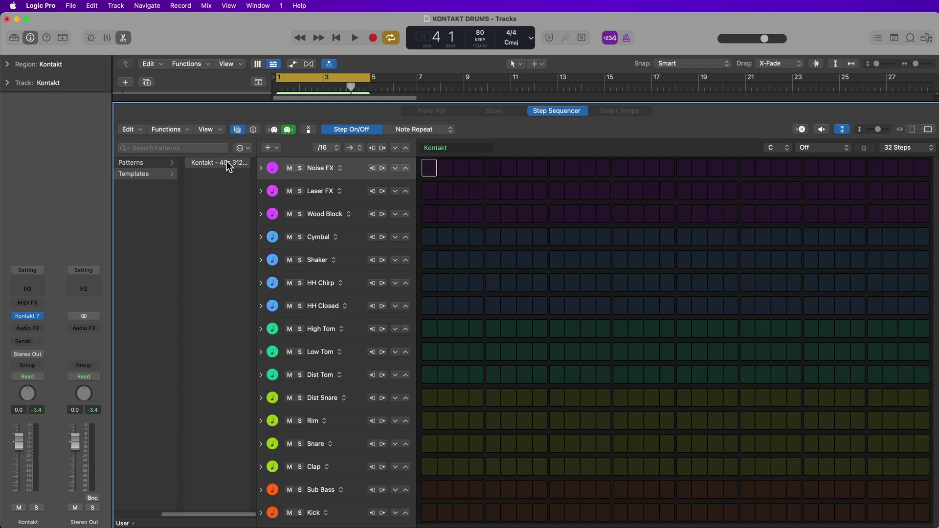
- Turn on a diagonal run of steps from Kick step 1 up to High Tom step 9
click(431, 512)
click(444, 490)
click(461, 466)
click(493, 443)
click(476, 444)
click(493, 421)
click(509, 398)
click(525, 375)
click(540, 352)
click(557, 329)
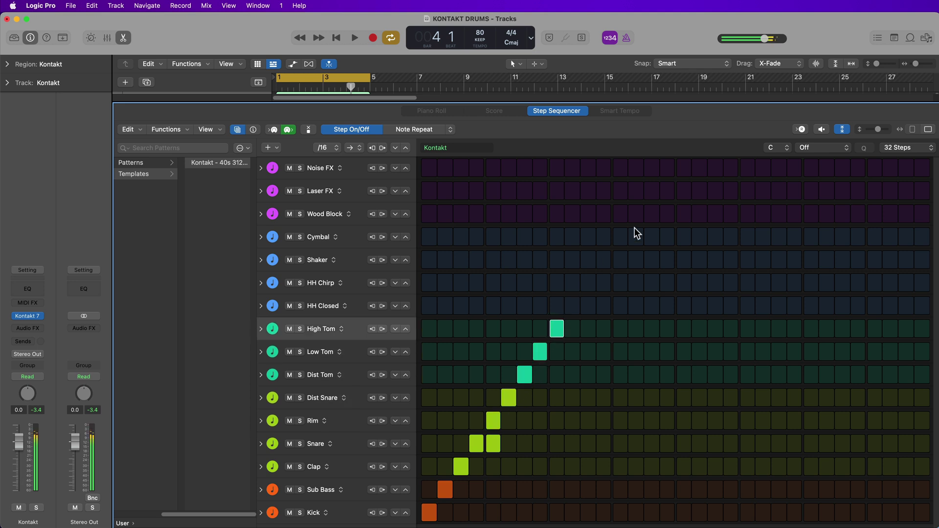